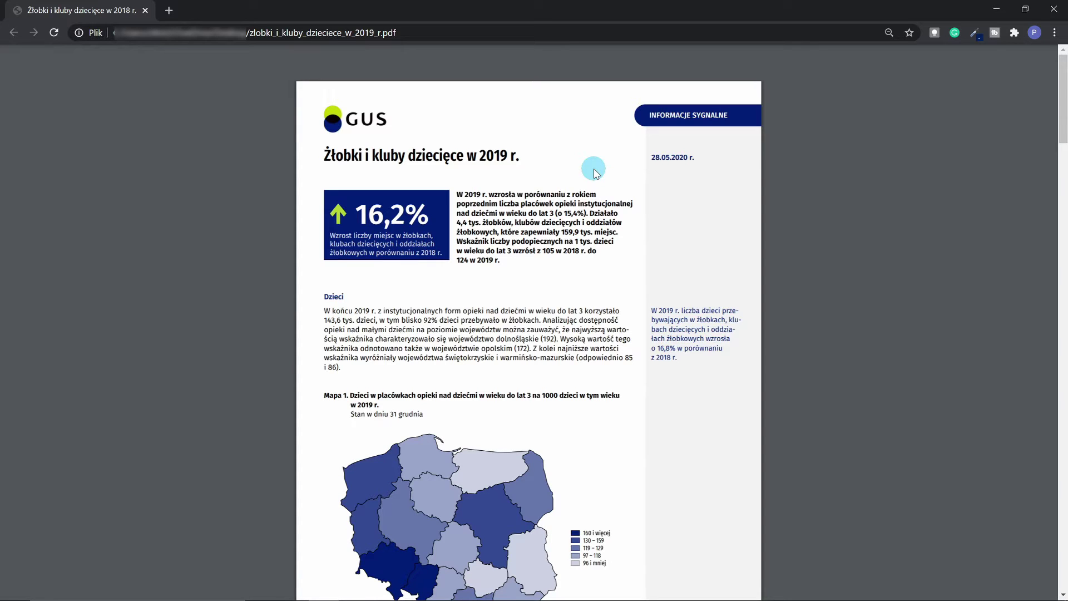
Scroll the PDF down to Tablica 1 and select several rows of the voivodeship table.
scroll(595, 172, "down", 1)
scroll(594, 172, "down", 4)
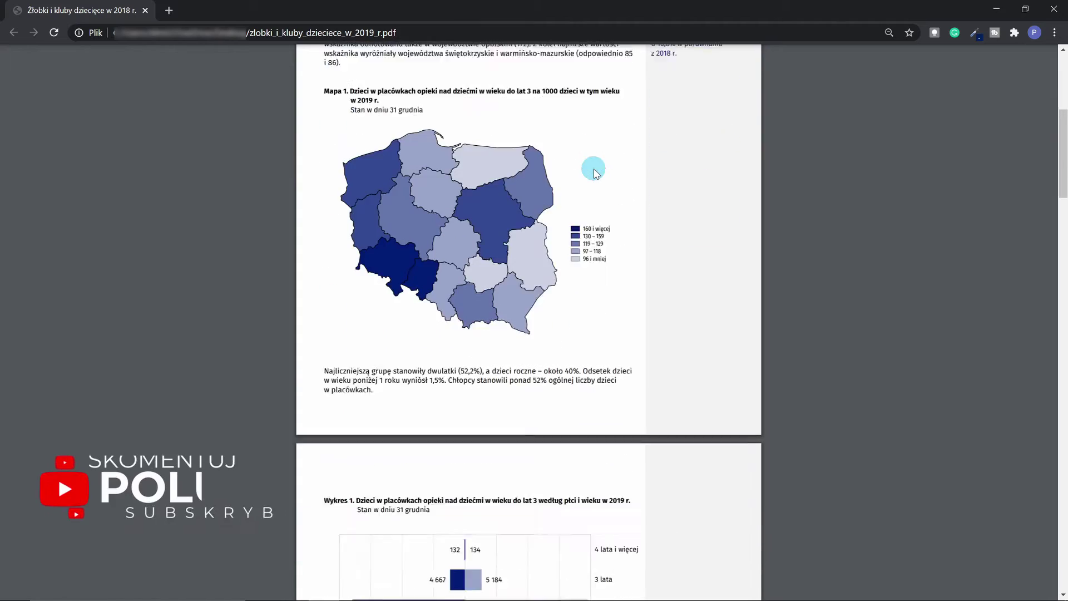
scroll(594, 172, "down", 1)
scroll(594, 172, "down", 4)
scroll(594, 173, "down", 4)
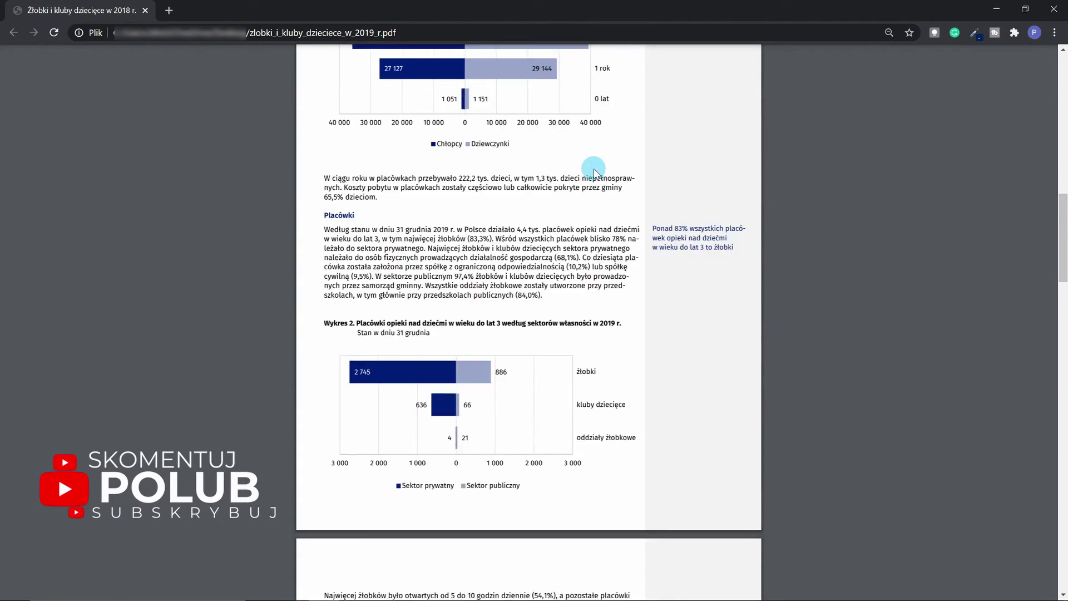
scroll(594, 171, "down", 4)
scroll(595, 170, "down", 3)
scroll(594, 171, "down", 4)
scroll(594, 167, "down", 3)
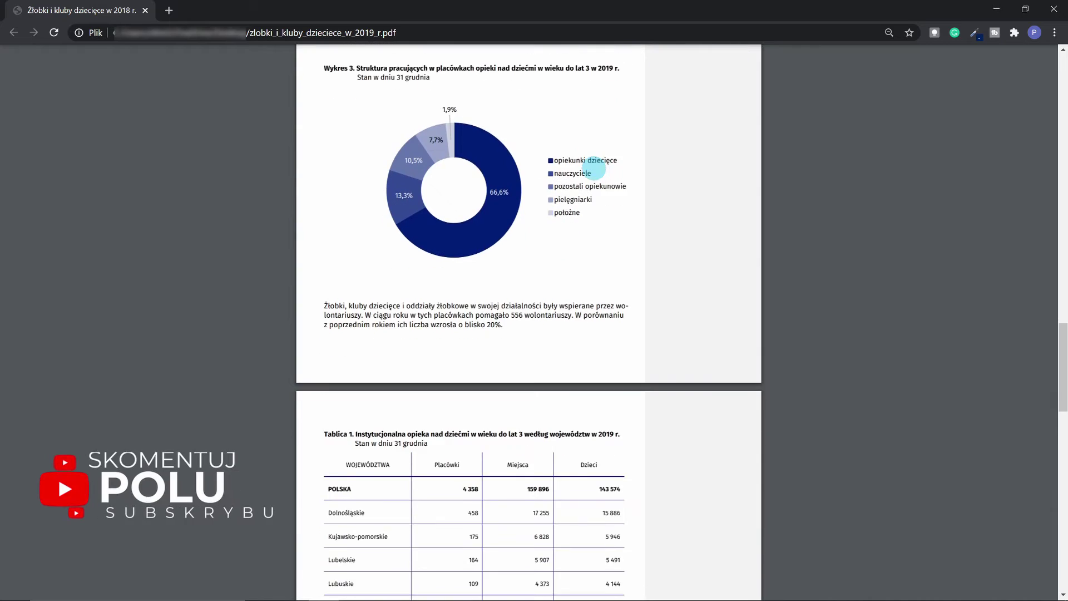
scroll(595, 167, "down", 2)
scroll(594, 167, "down", 2)
scroll(595, 170, "down", 1)
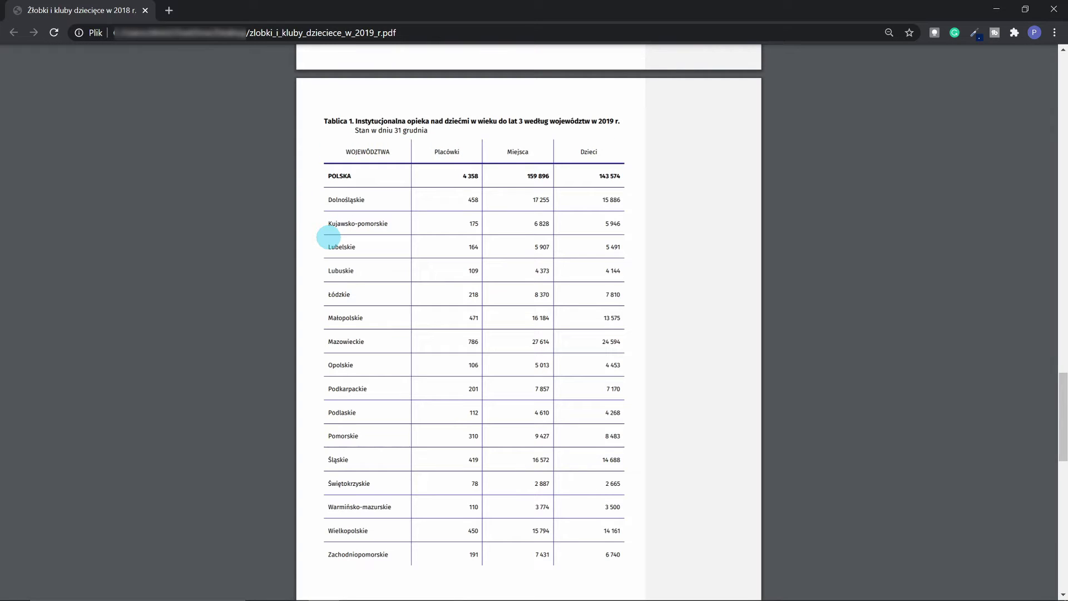
scroll(328, 238, "down", 1, "ctrl")
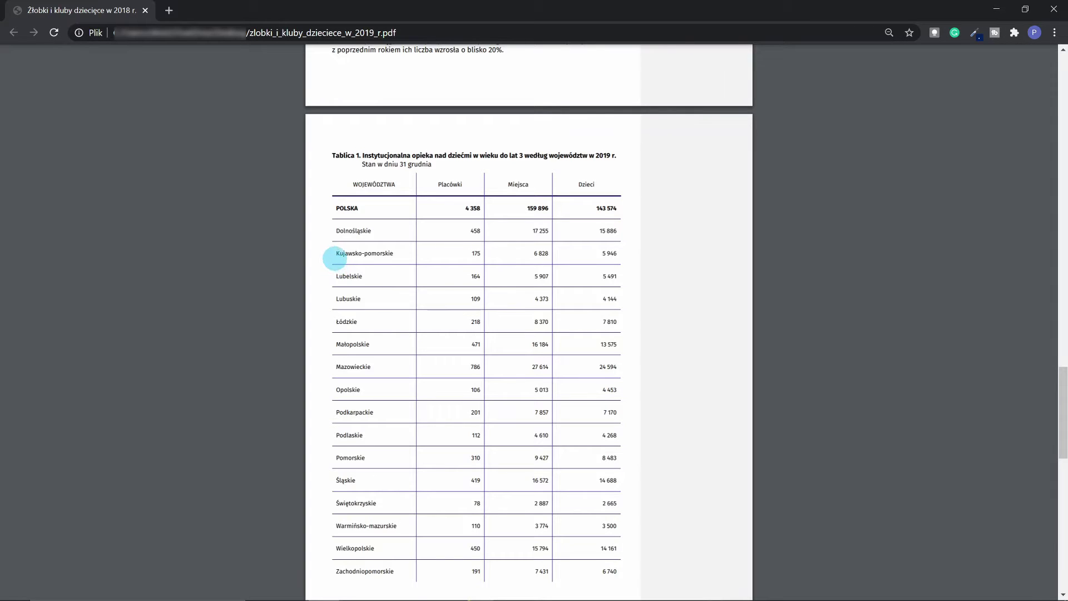
mouse_move(335, 255)
left_mouse_down()
mouse_move(568, 340)
mouse_move(331, 253)
left_mouse_up()
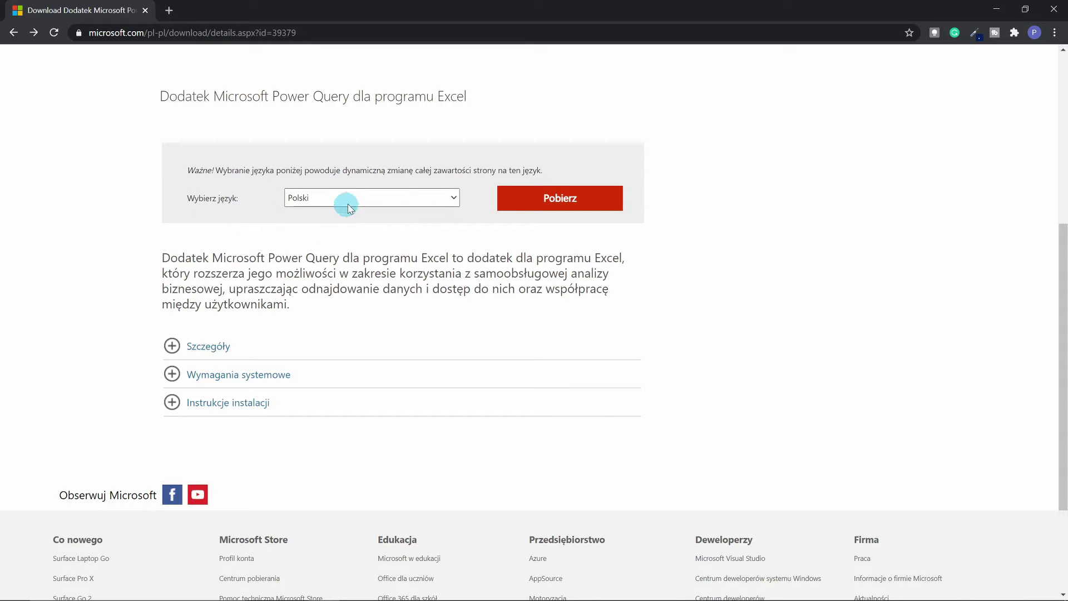
Open the Pobierz file list and select the 64-bit PowerQuery .msi installer.
left_click(574, 204)
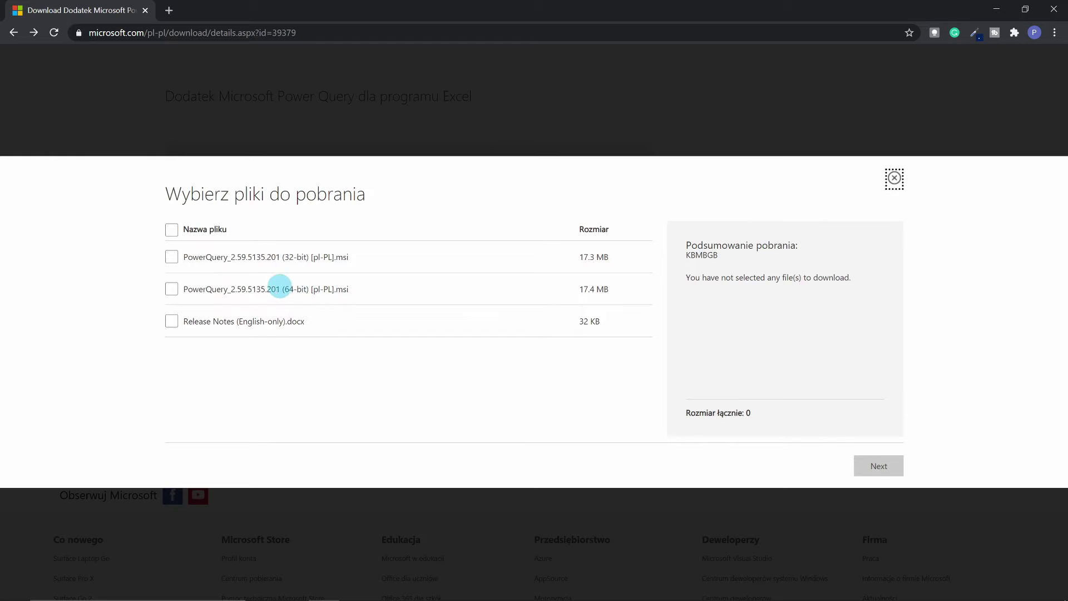
left_click(172, 288)
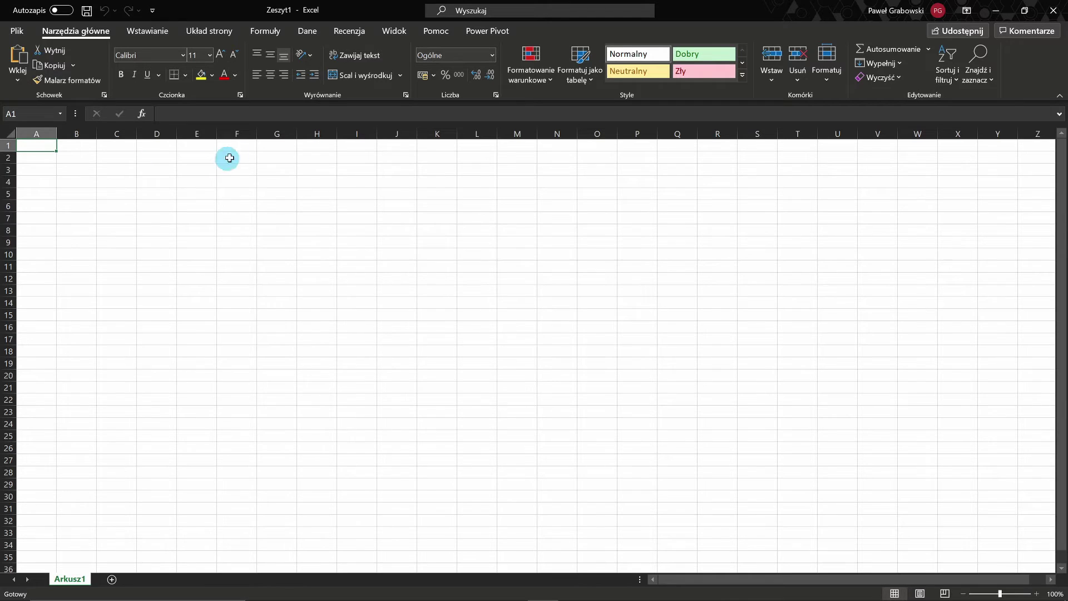
Open the Importowanie danych file browser via Dane > Pobierz dane > Z pliku.
left_click(310, 35)
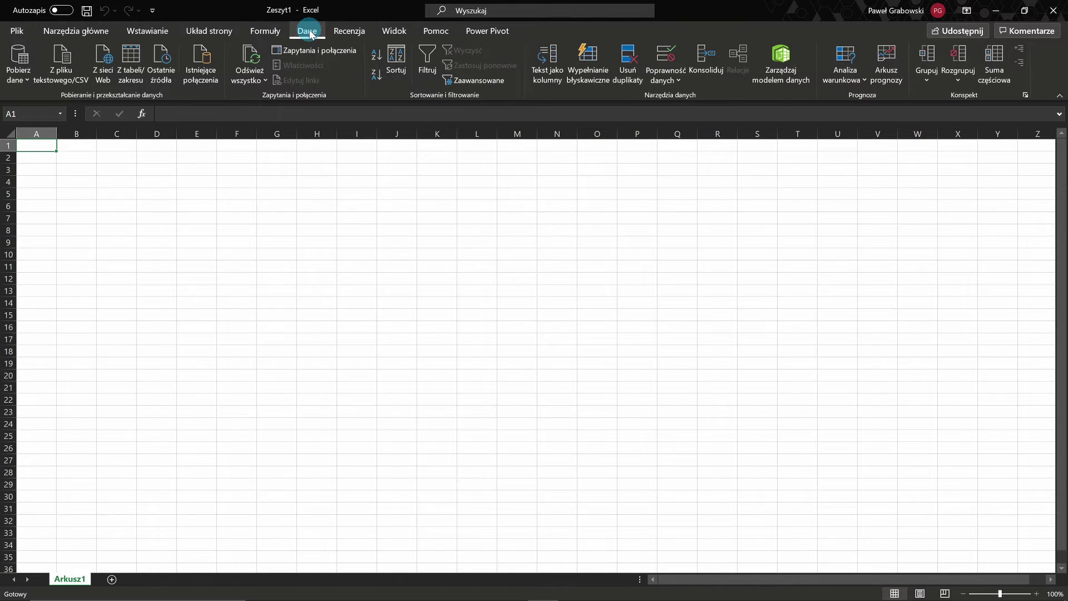
left_click(18, 76)
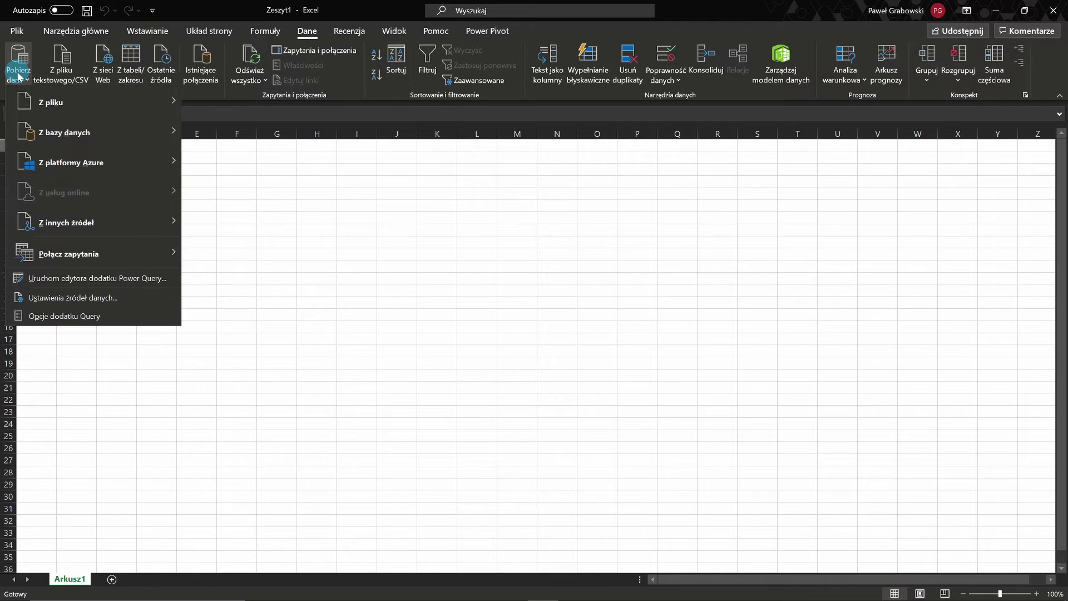
mouse_move(75, 102)
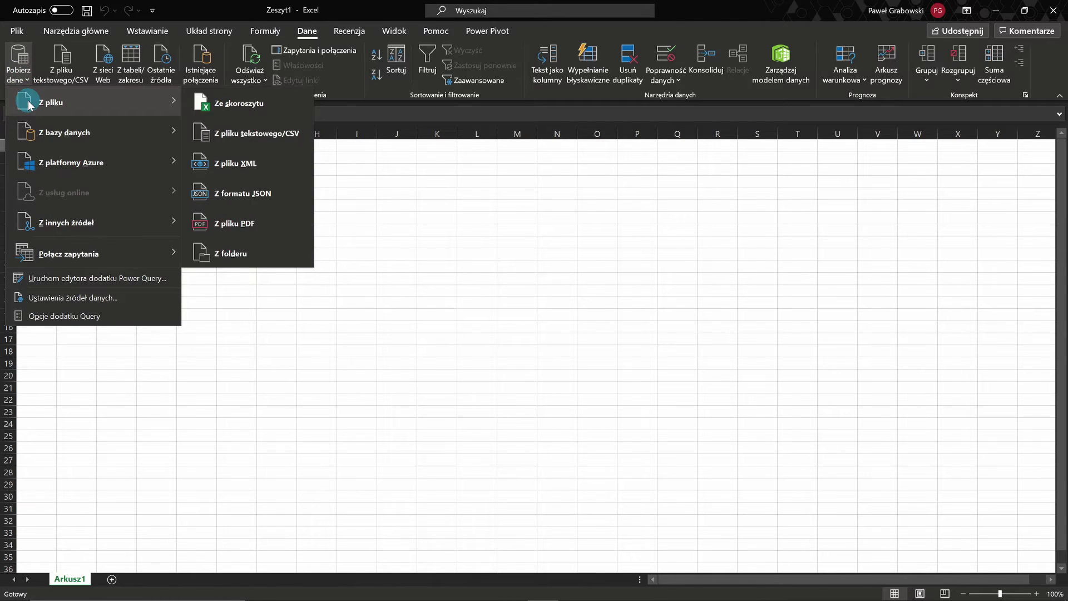
left_click(43, 127)
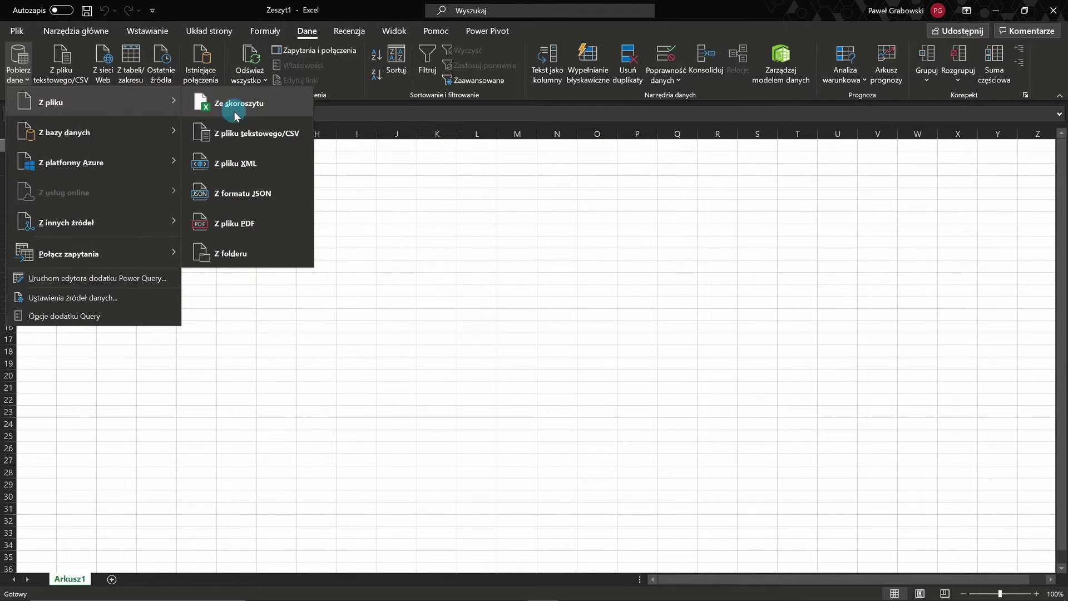
left_click(235, 223)
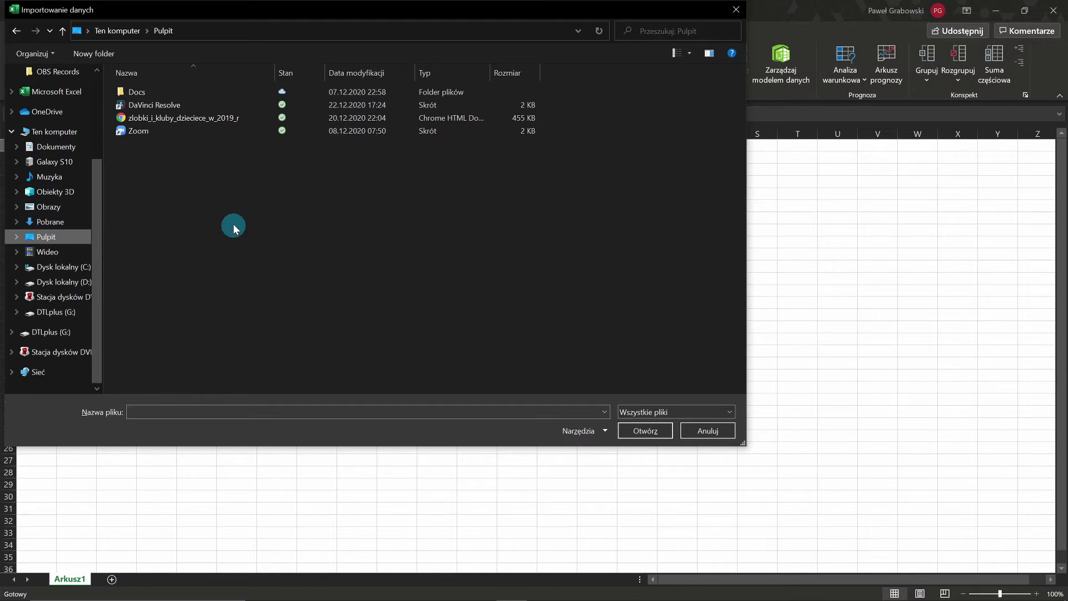
Import zlobki_i_kluby_dzieciece_w_2019_r.pdf so the Navigator lists its tables and pages.
left_click(165, 118)
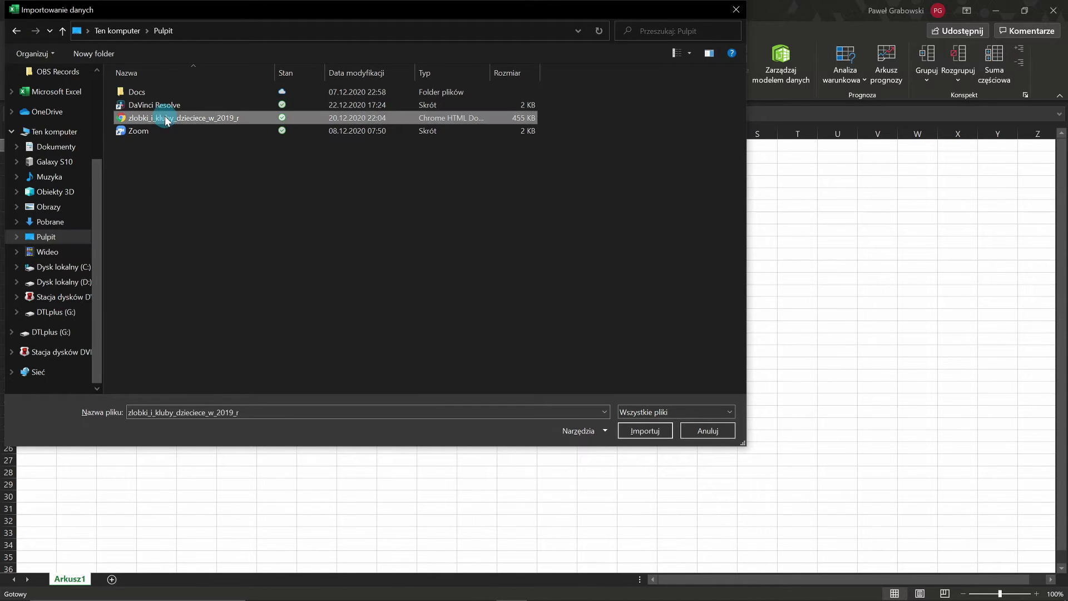
left_click(645, 431)
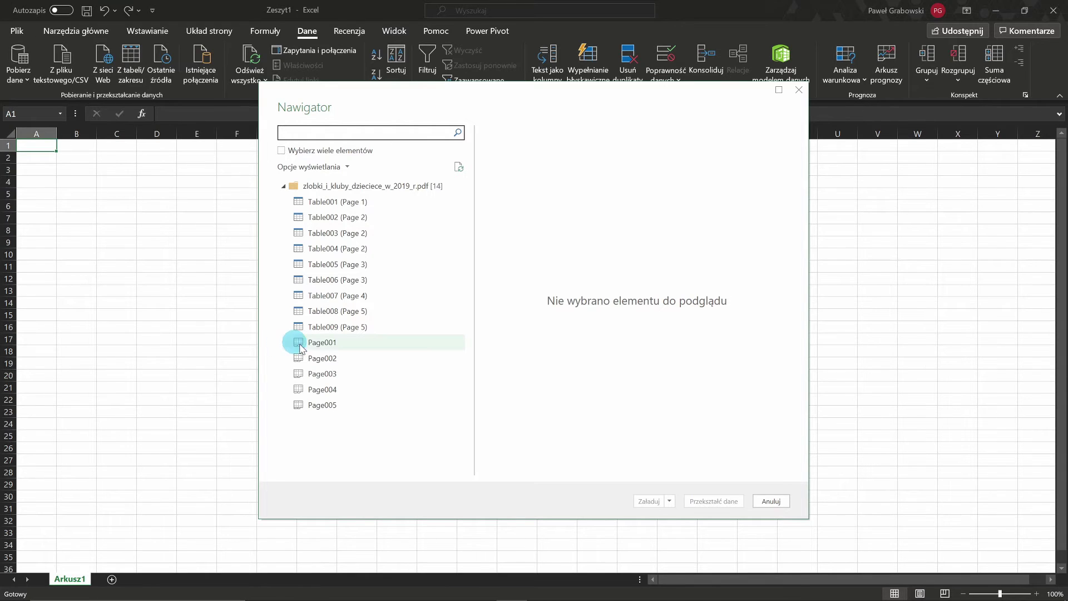
Preview Page001, Page002 and Page003 in a widened Navigator window.
left_click(326, 343)
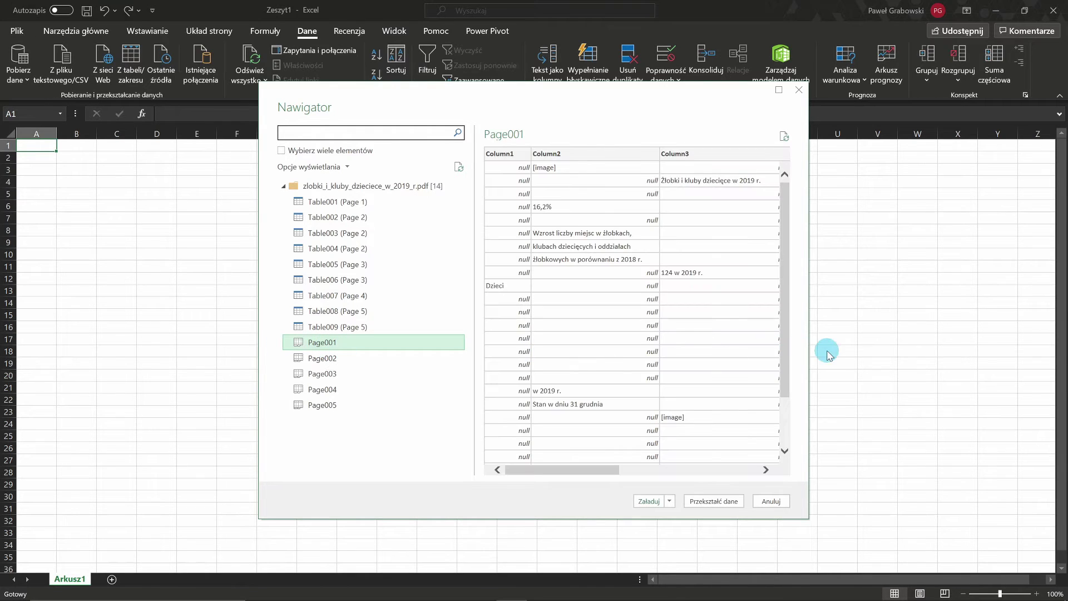
left_click_drag(808, 350, 1005, 339)
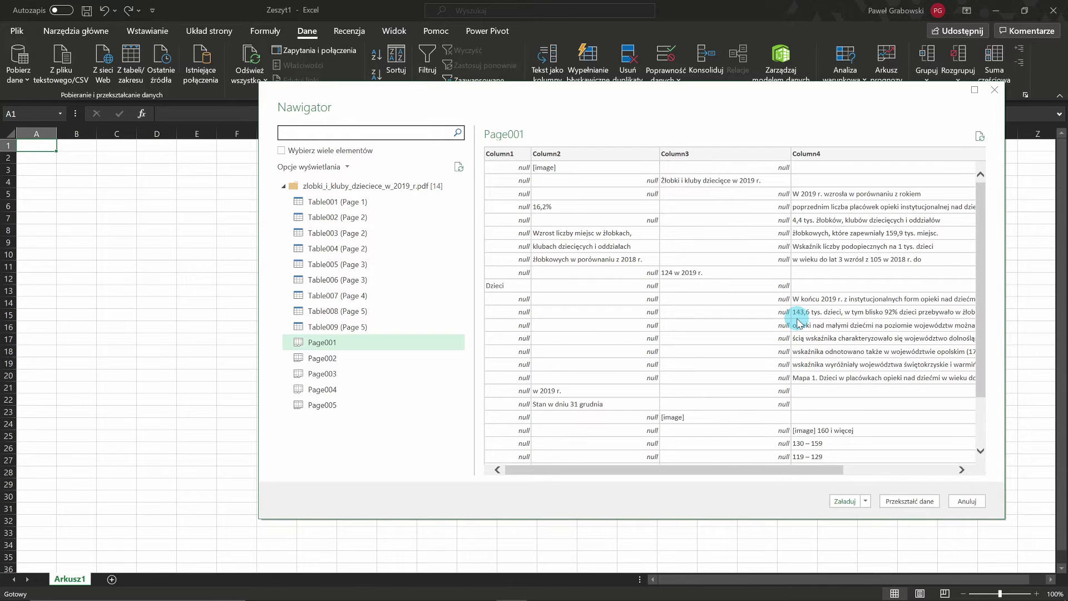
left_click(321, 359)
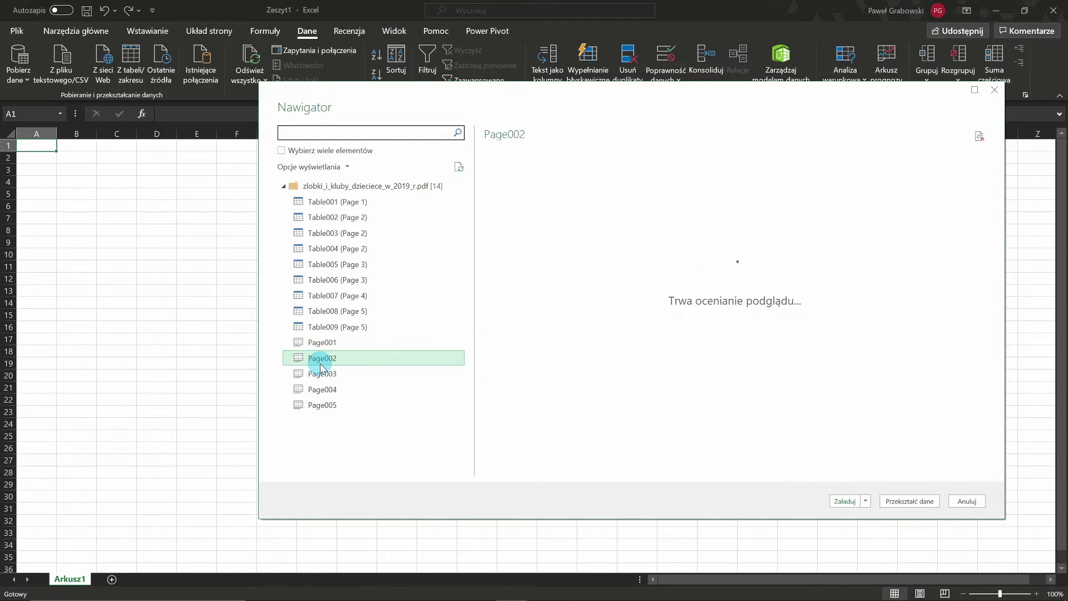
left_click(323, 374)
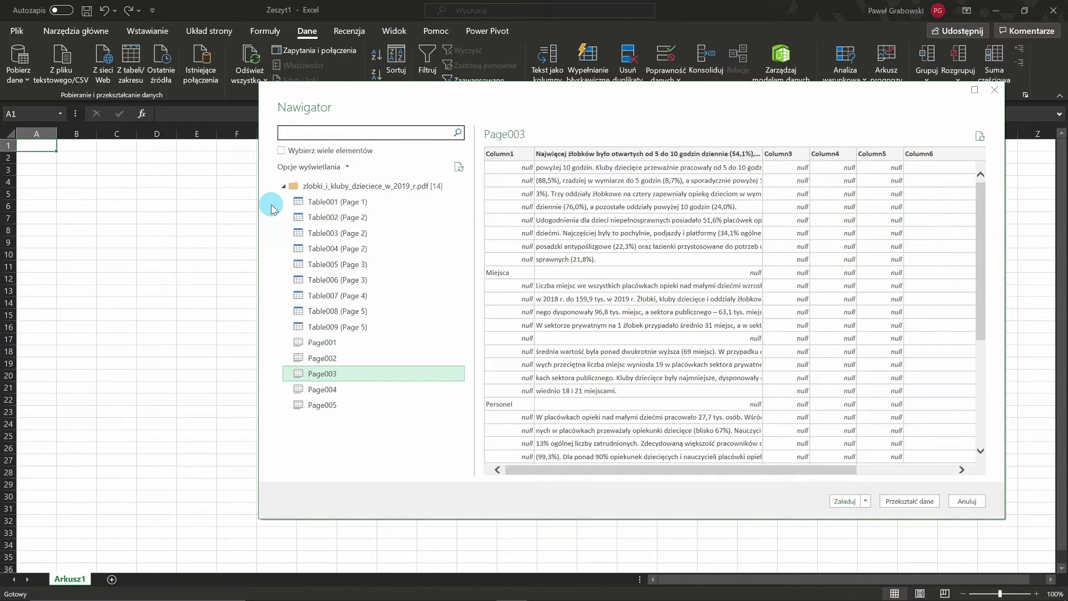
Preview Table001 through Table007 (Page 4), ending on the voivodeship table.
left_click(327, 205)
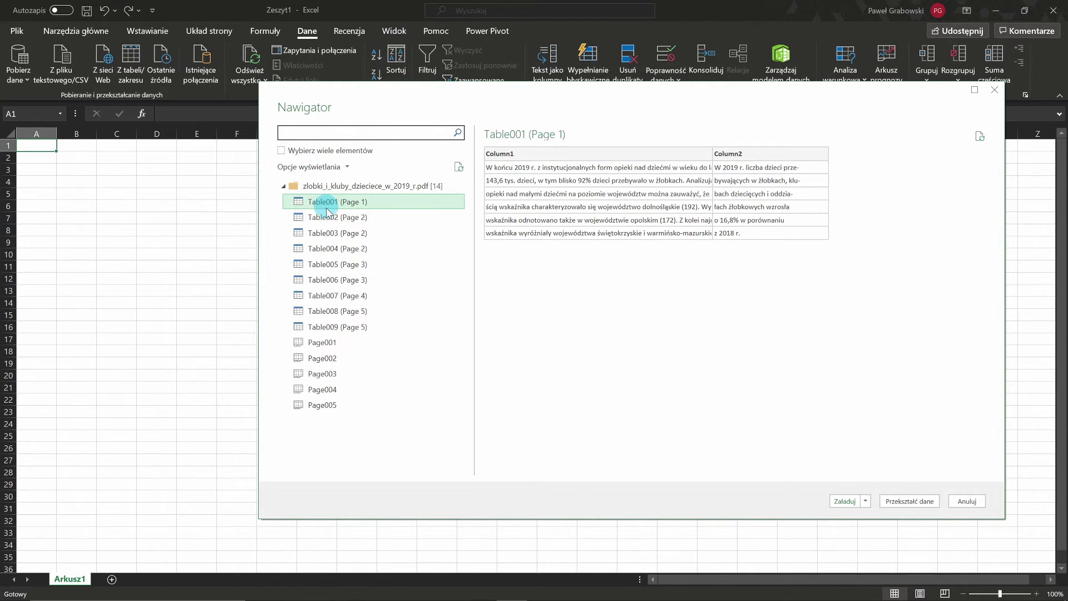
left_click(328, 218)
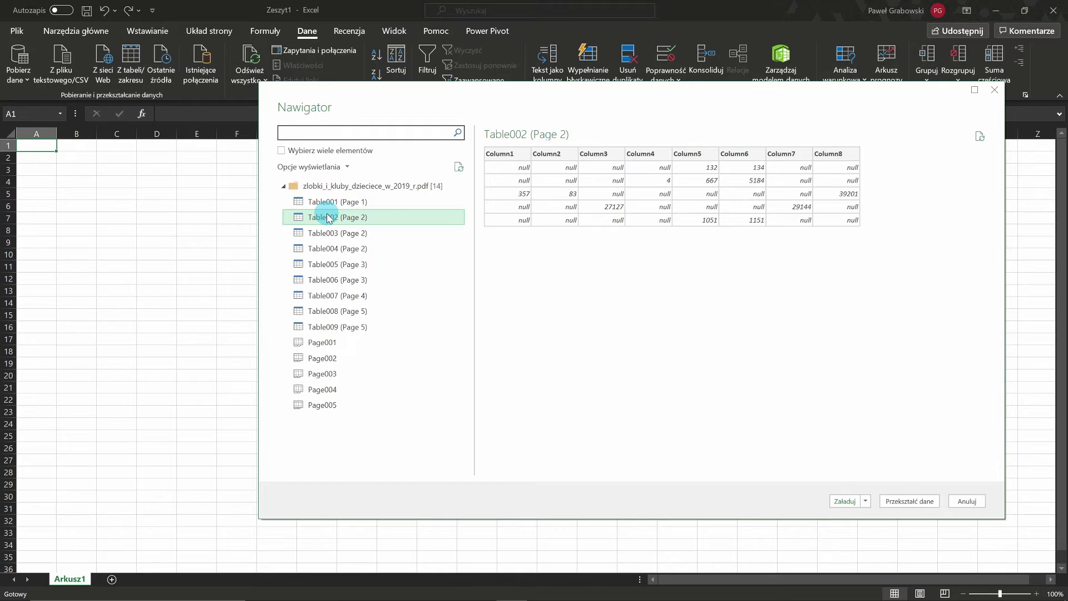
left_click(329, 236)
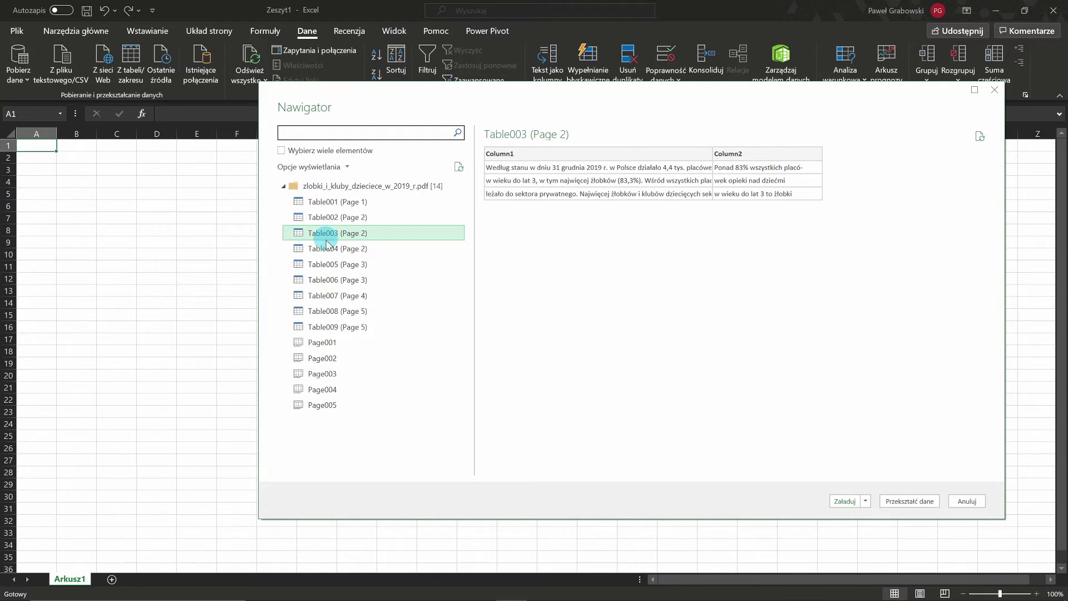
left_click(326, 249)
left_click(326, 266)
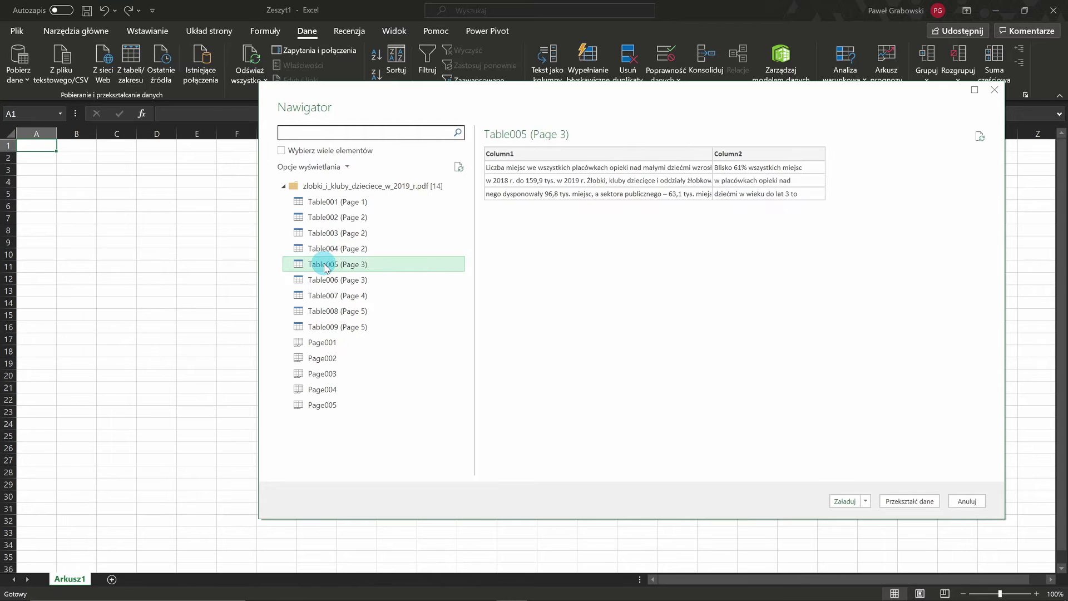
left_click(326, 280)
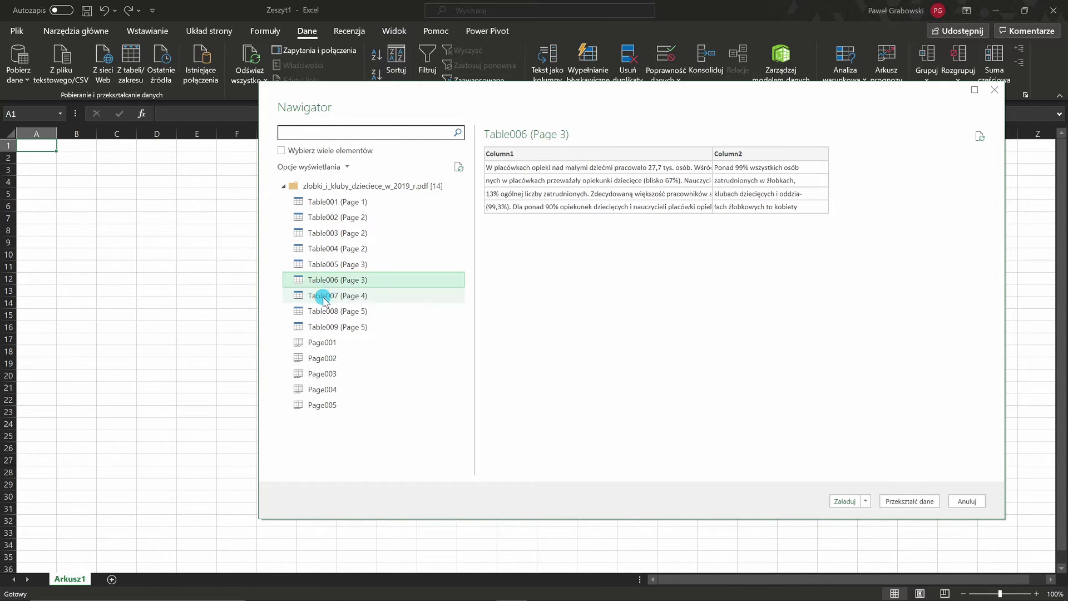
left_click(326, 297)
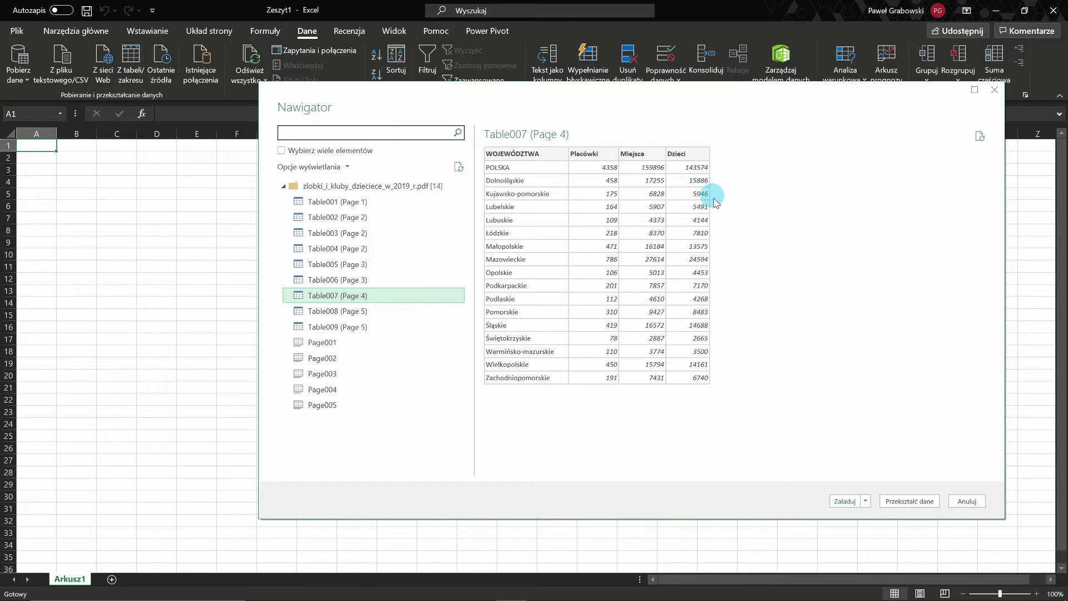
Open Table007 in the Power Query editor and remove the top 1 row (POLSKA total).
left_click(910, 501)
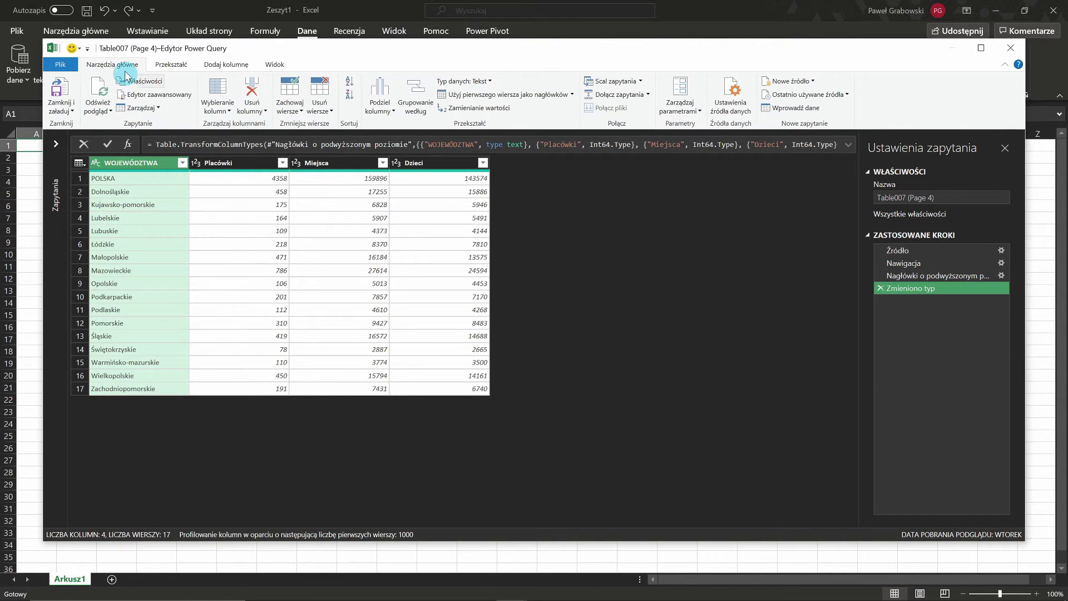
left_click(324, 92)
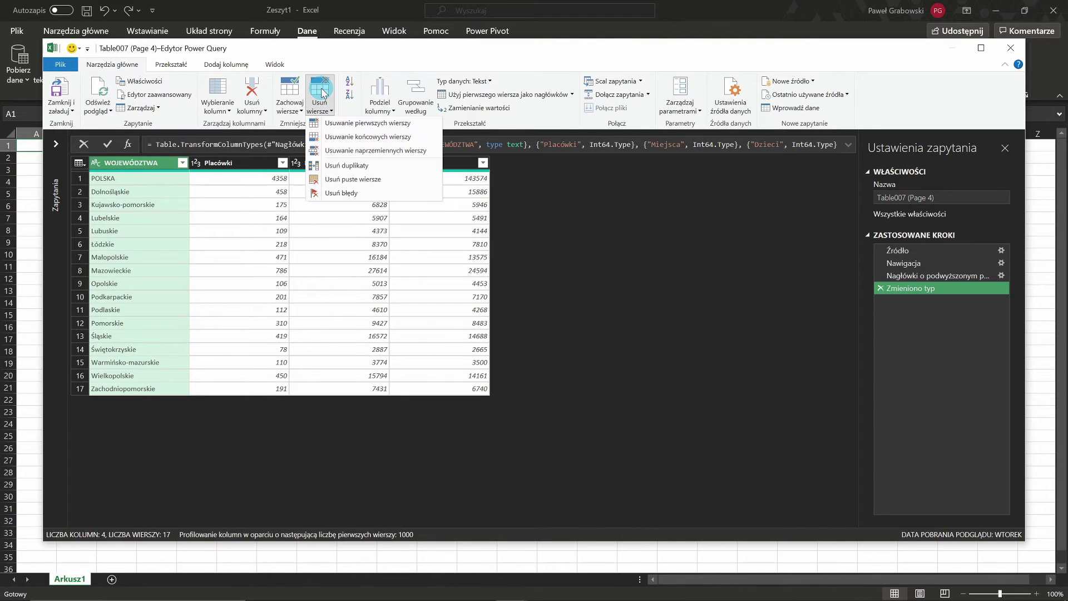
left_click(334, 123)
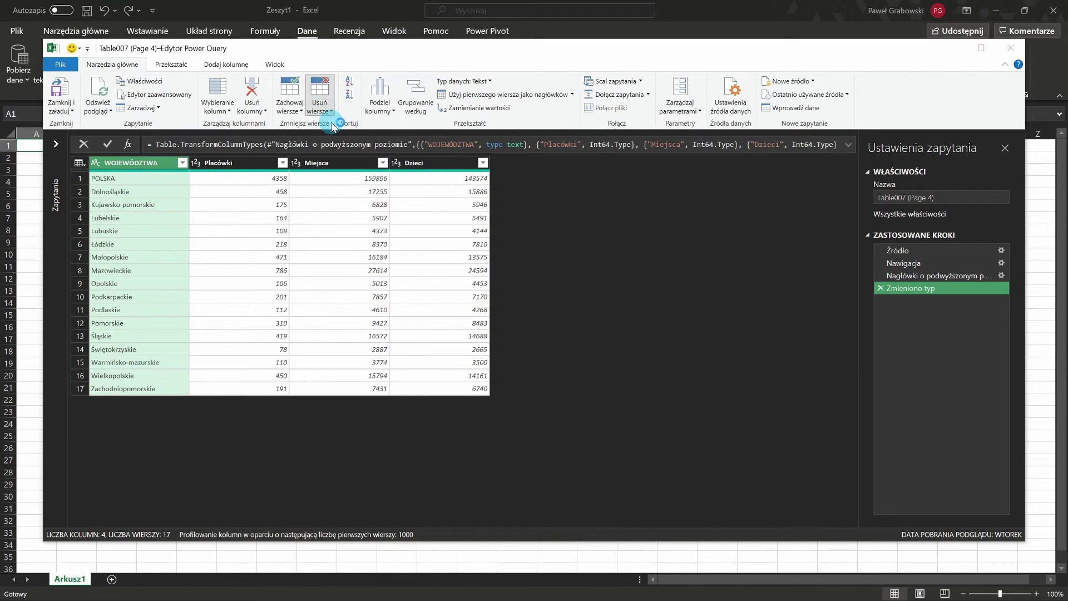
left_click(361, 305)
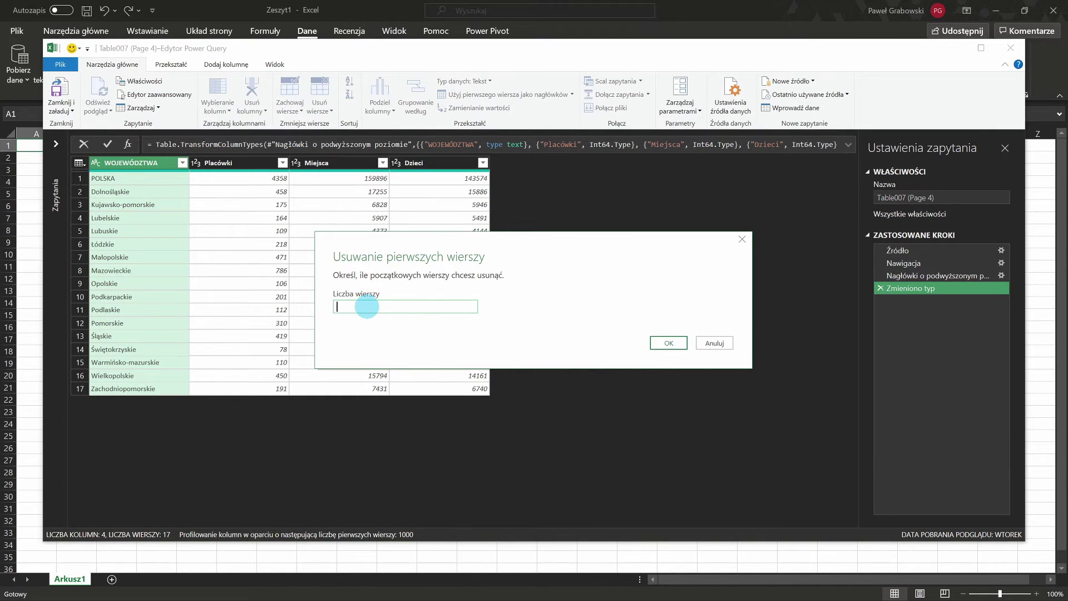
type("1")
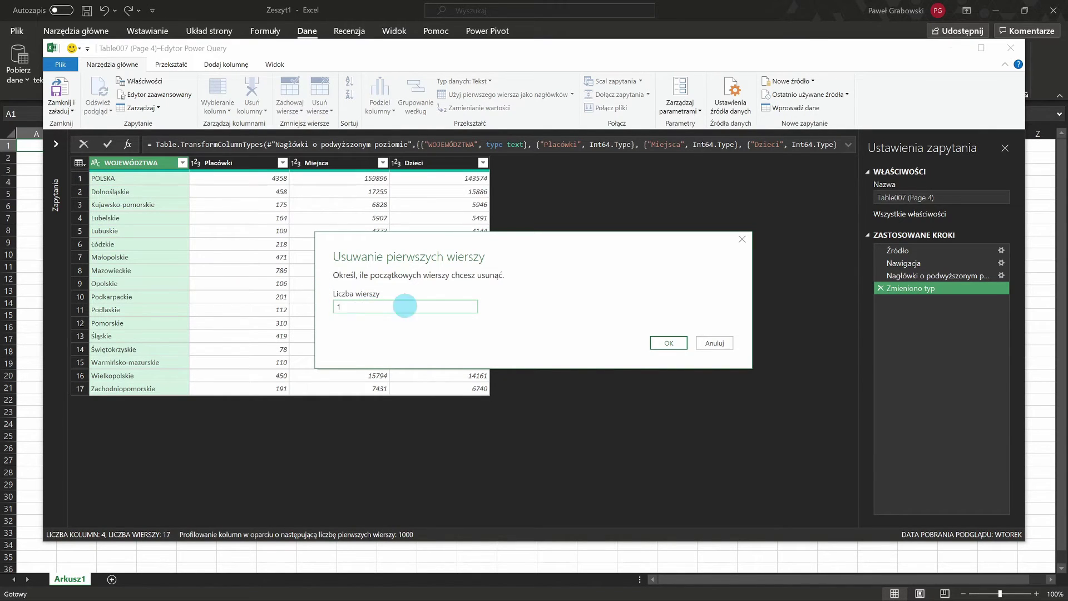
left_click(669, 343)
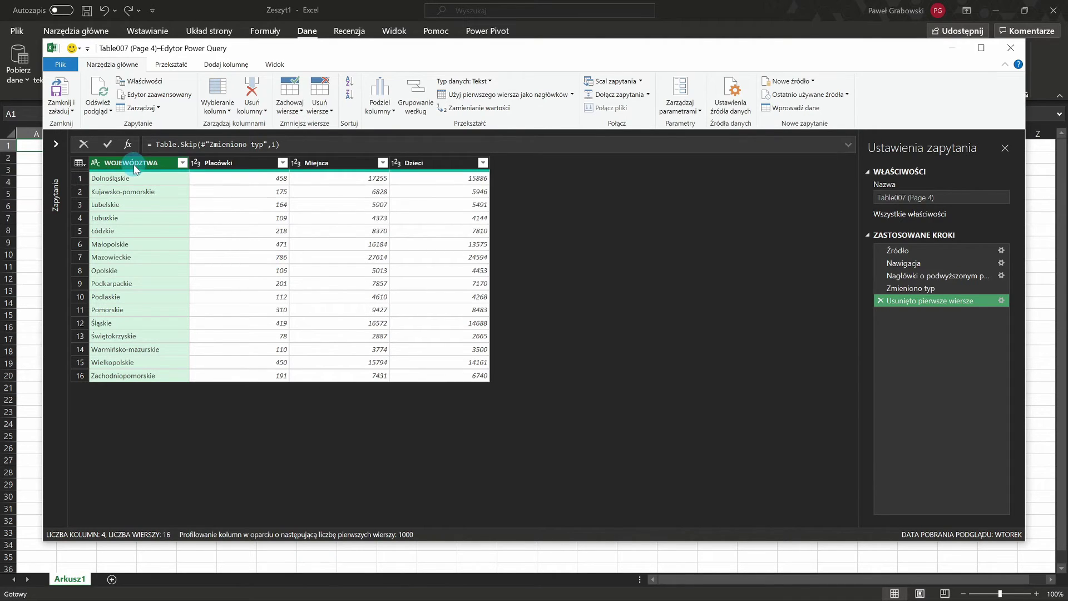
left_click(95, 163)
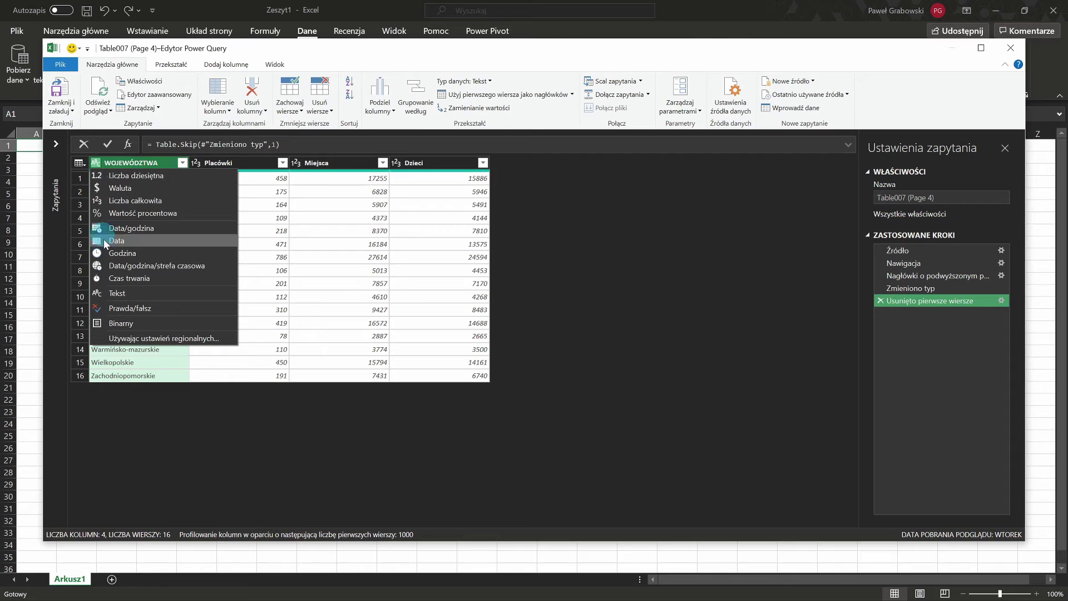
left_click(263, 249)
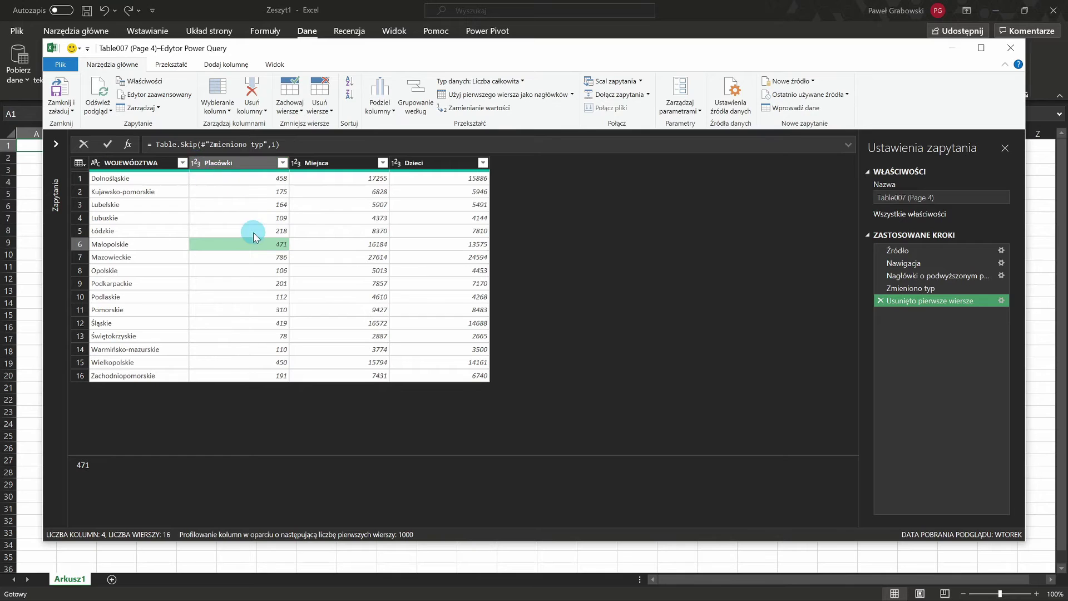
left_click(197, 164)
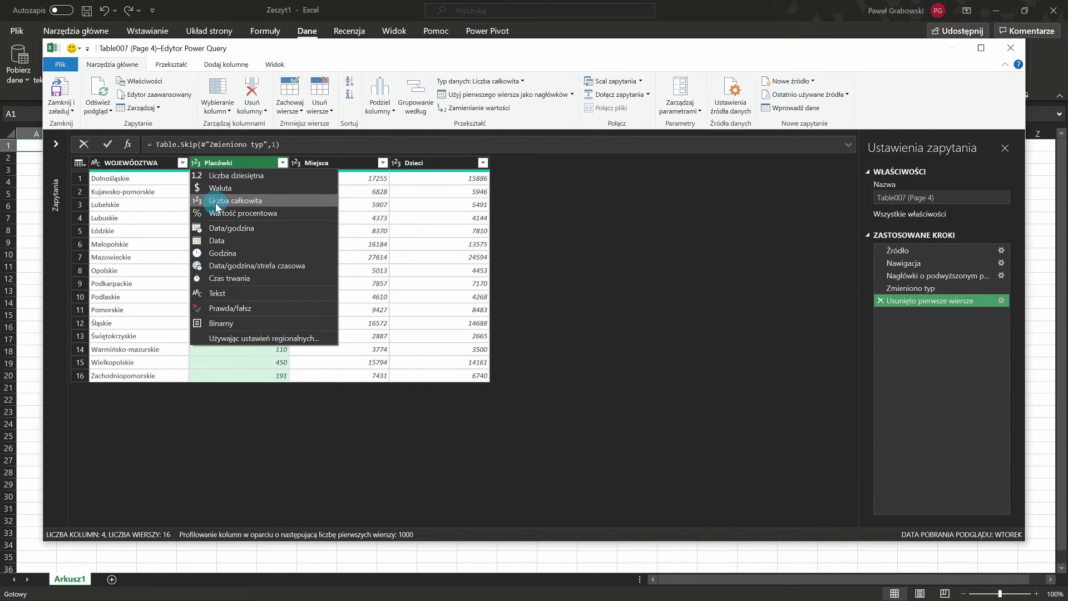
left_click(381, 244)
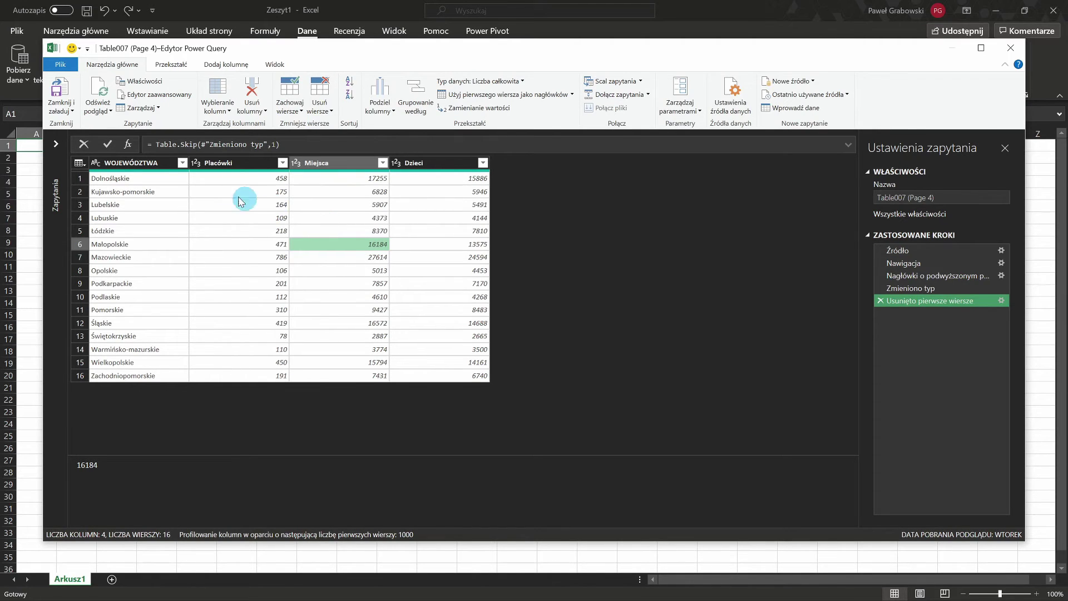
Close and load the query as a table into the existing sheet at =$A$1.
left_click(65, 110)
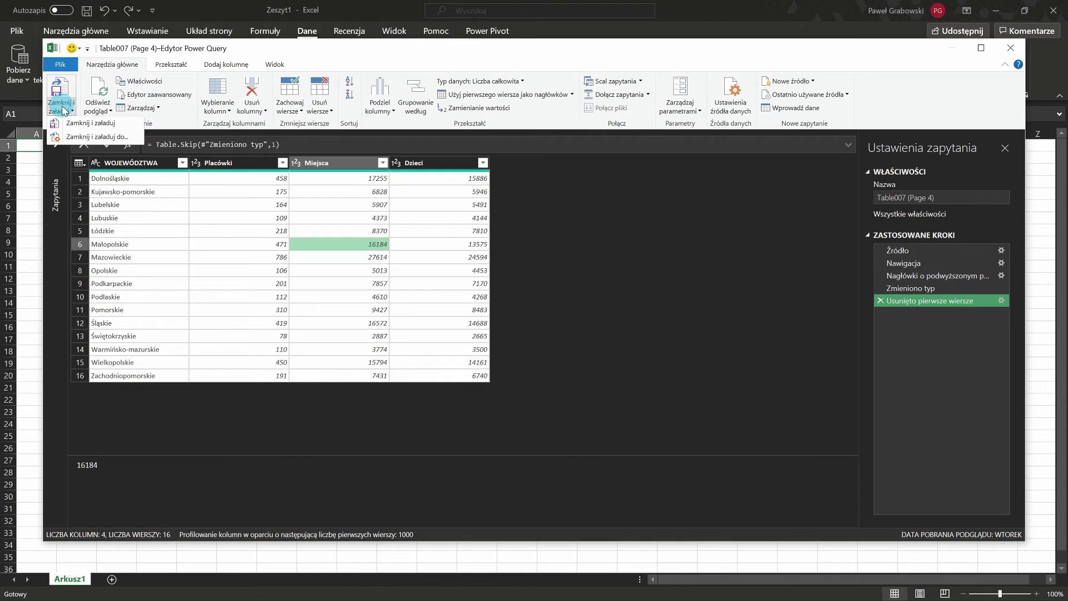
left_click(71, 136)
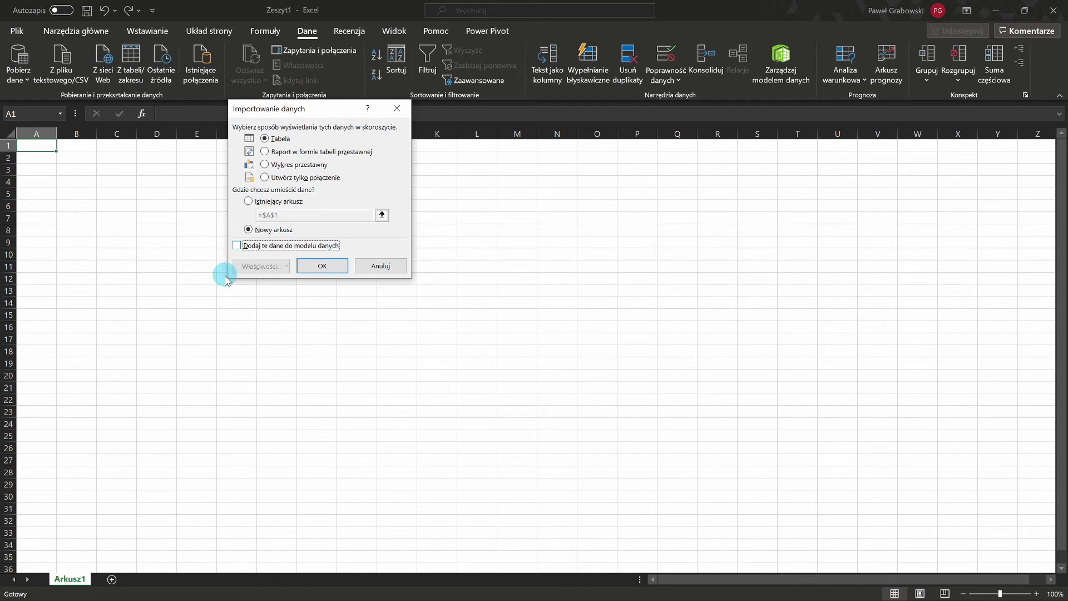
left_click(248, 201)
left_click(322, 266)
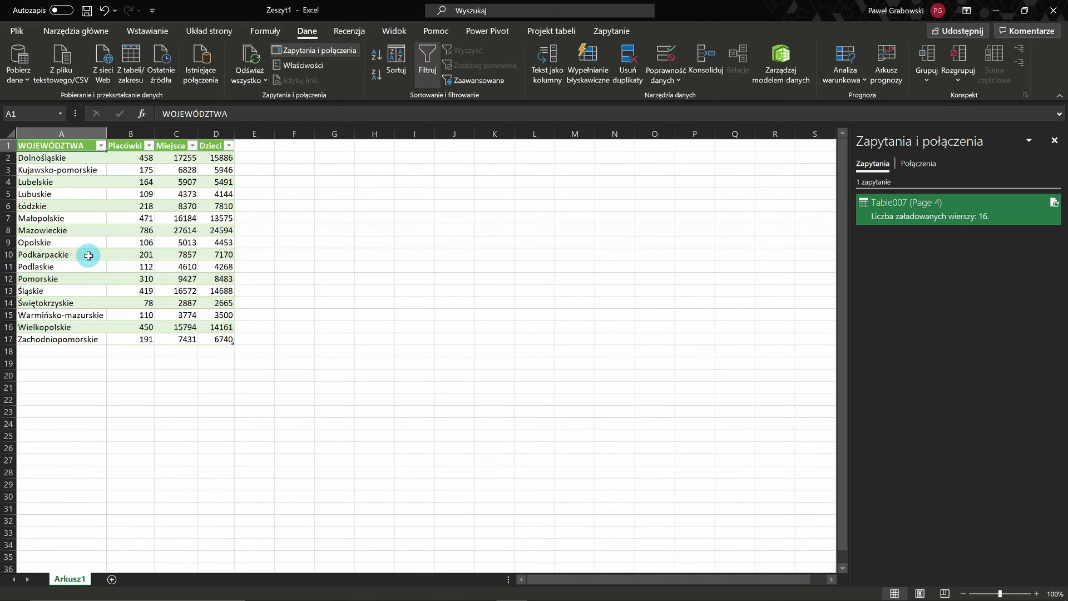
Turn on Wiersz sumy and set Suma totals for the Miejsca and Placówki columns.
left_click(552, 31)
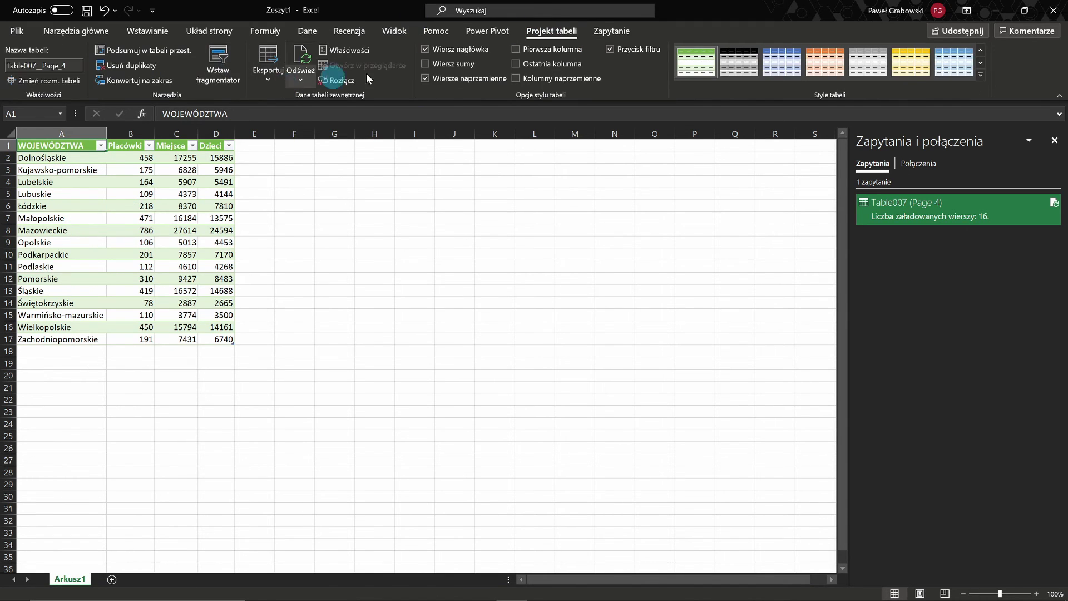
left_click(426, 63)
left_click(189, 351)
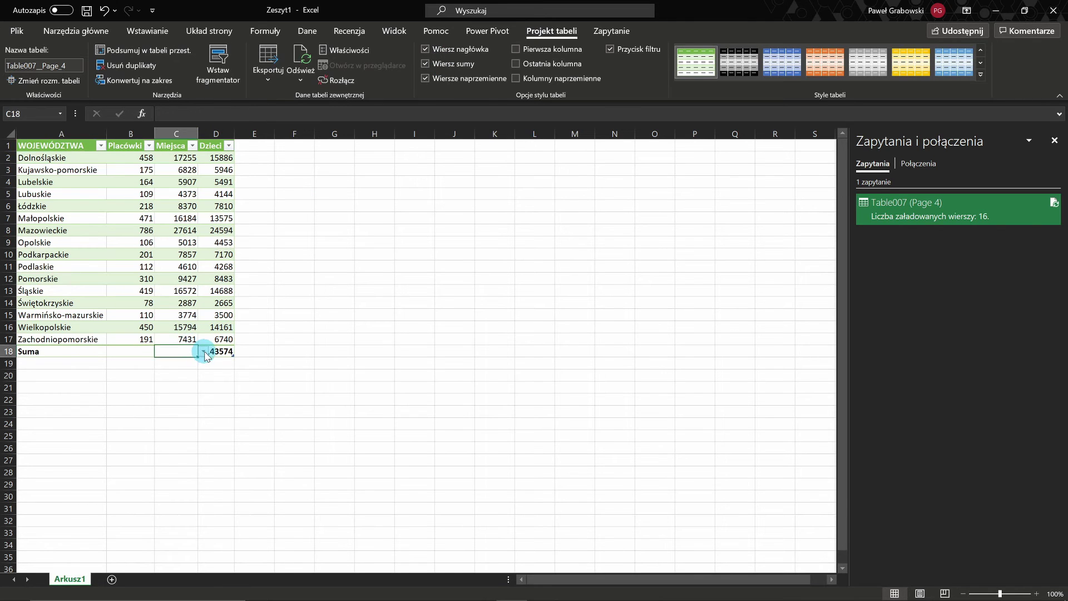
left_click(204, 352)
left_click(173, 413)
left_click(151, 355)
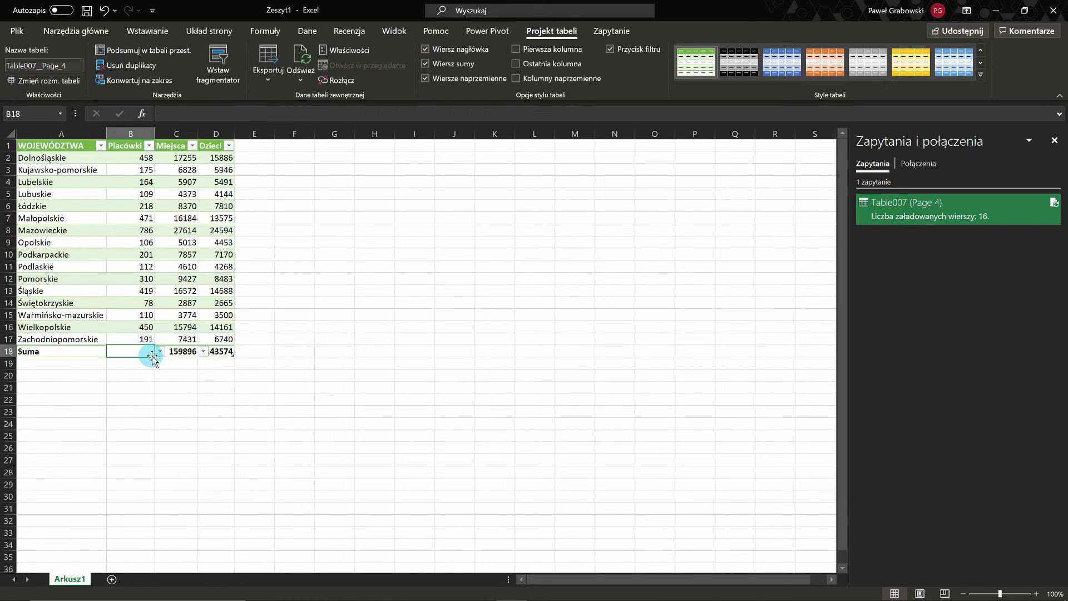
left_click(160, 351)
left_click(134, 415)
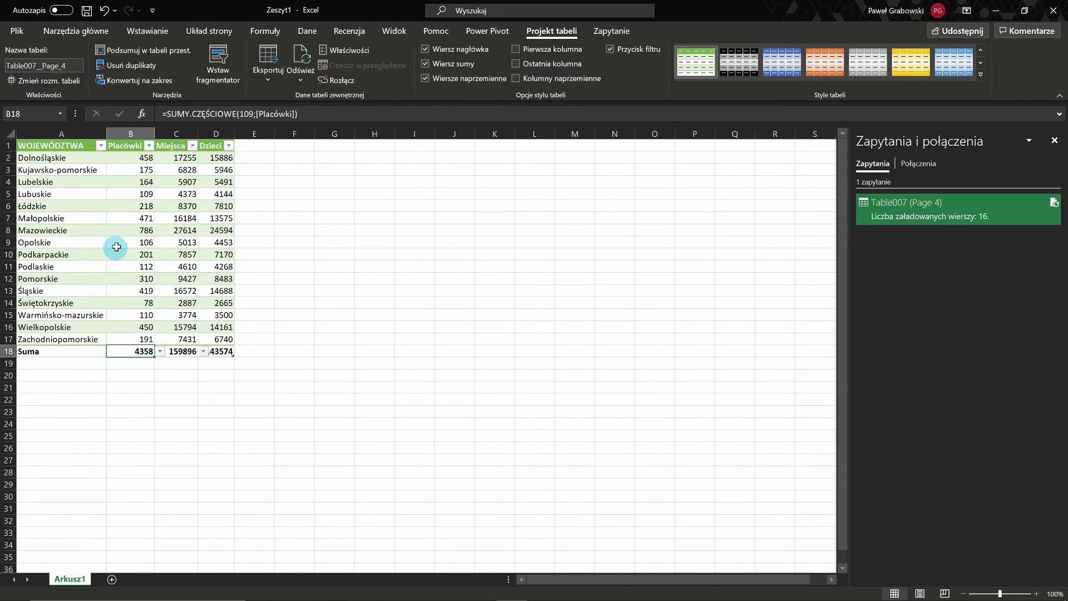
Refresh the table with Odśwież and dismiss the DataSource.Error about the missing PDF.
right_click(119, 241)
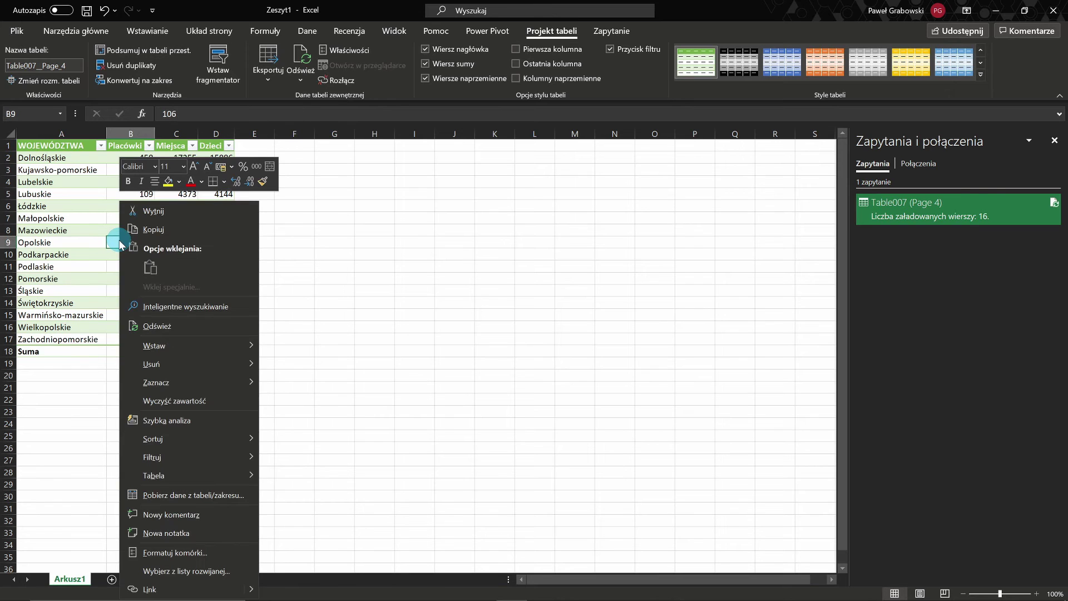
left_click(149, 327)
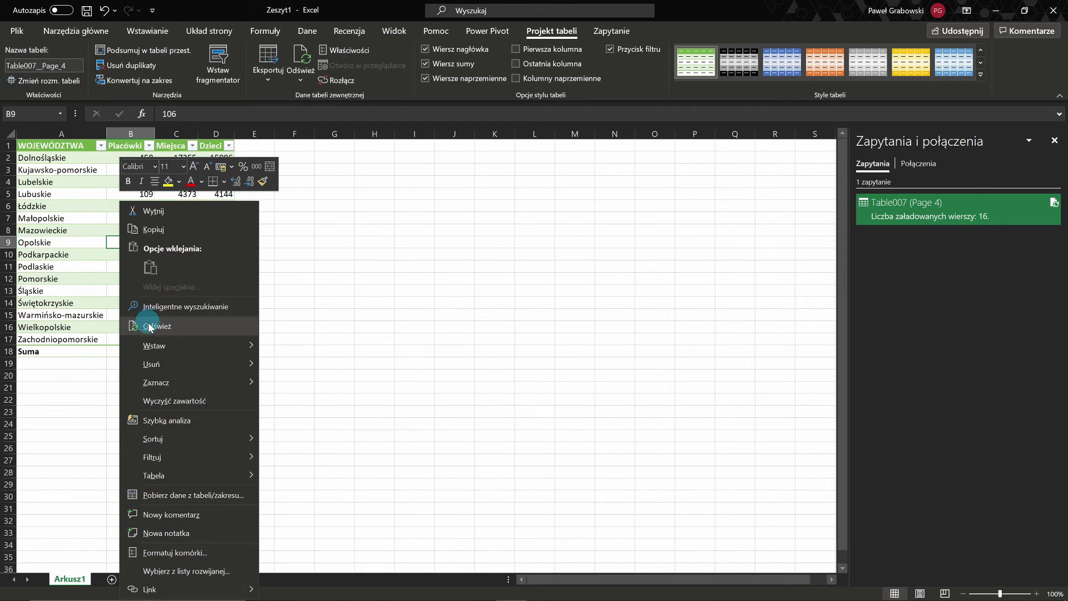
left_click(149, 327)
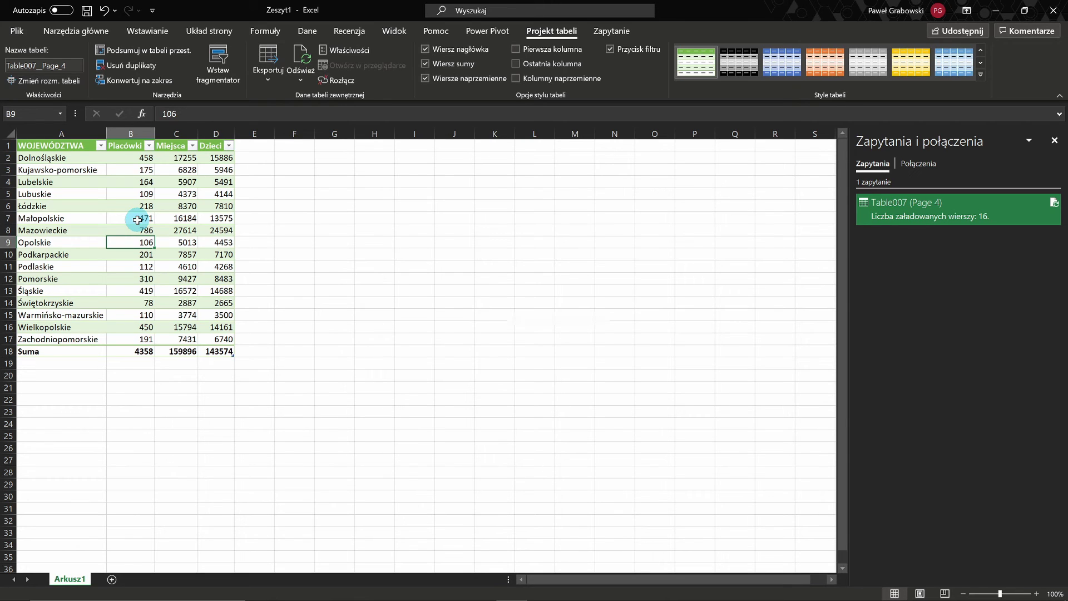
right_click(138, 220)
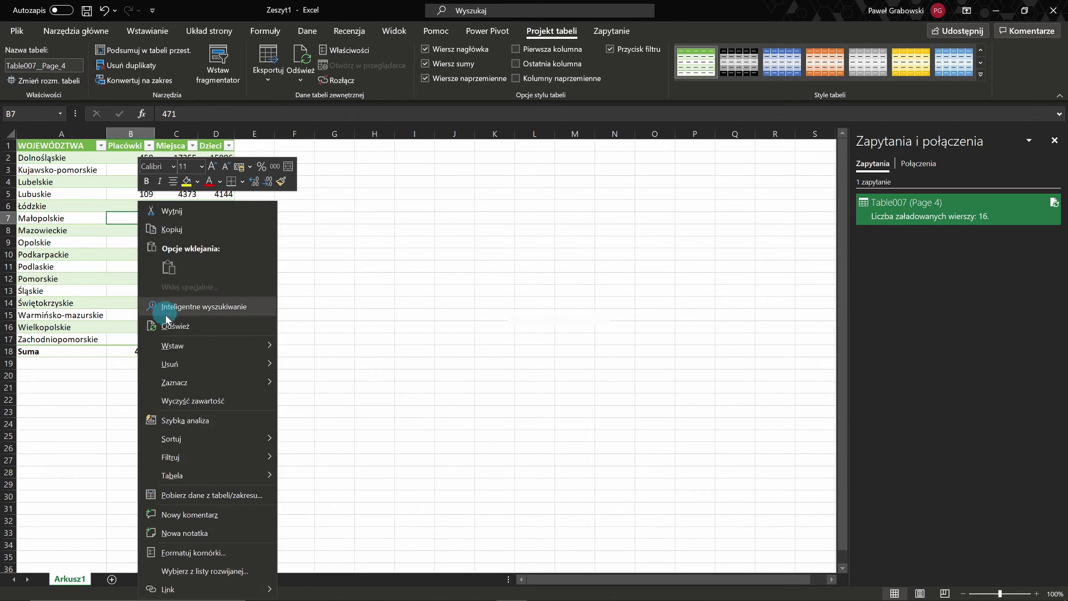
left_click(168, 327)
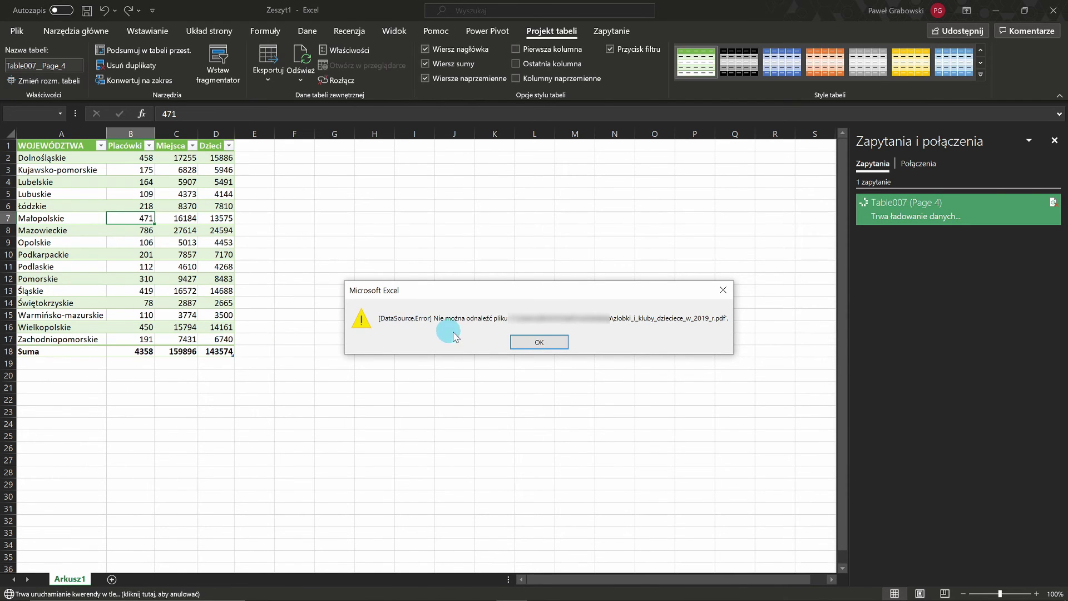
left_click(537, 340)
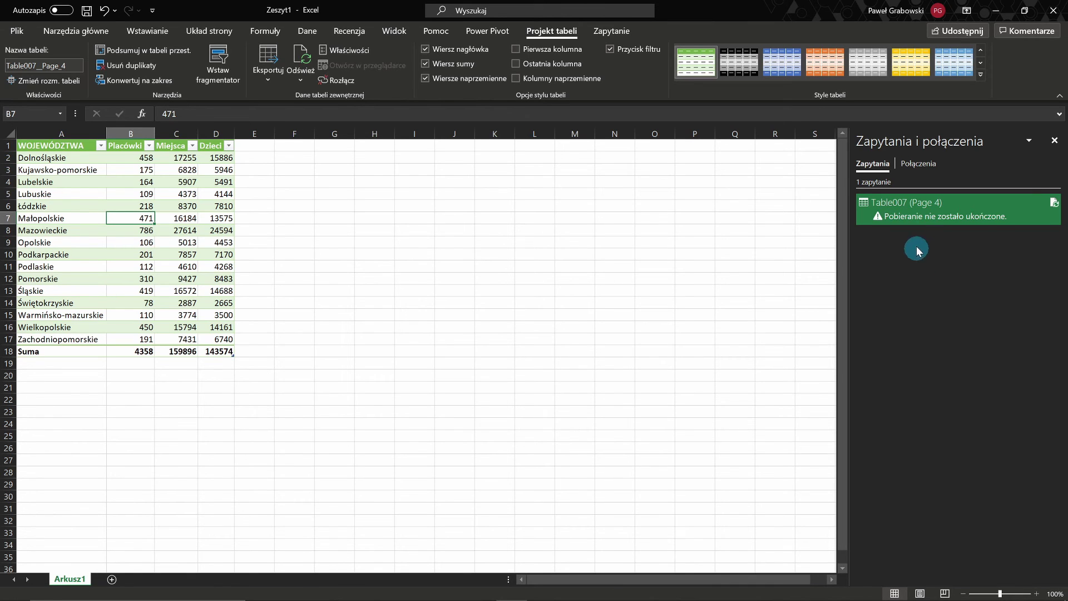
Remove the Table007 (Page 4) query from Zapytania i połączenia and confirm the deletion.
right_click(909, 208)
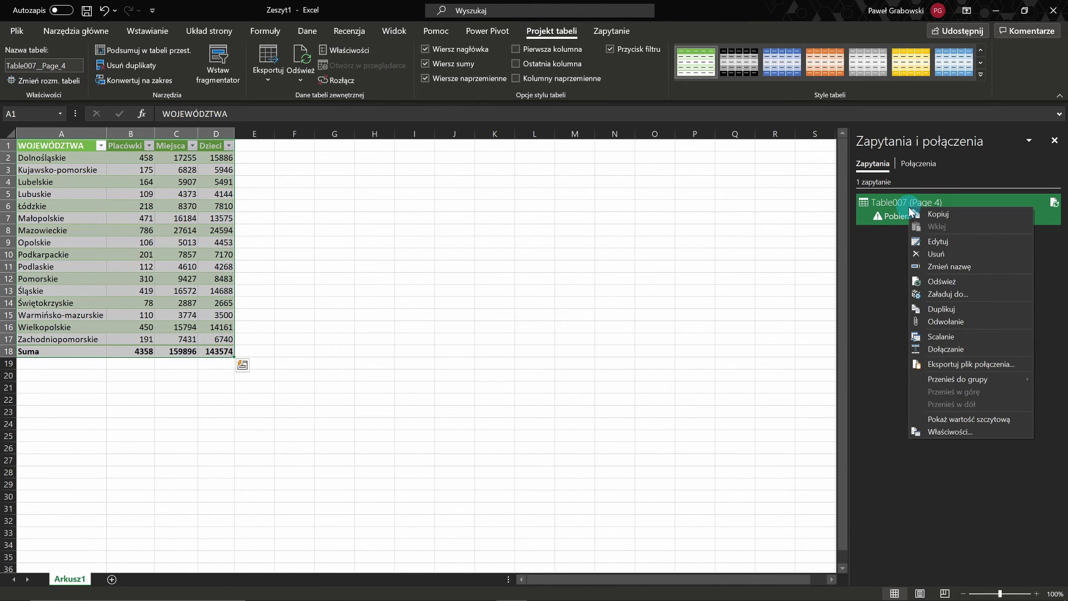
left_click(942, 257)
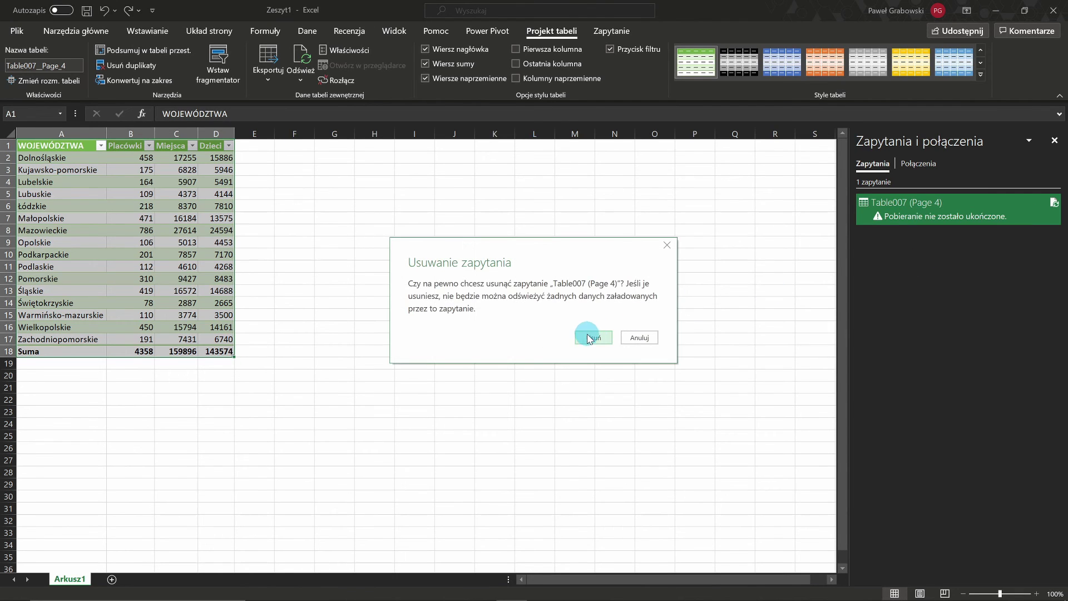
left_click(590, 338)
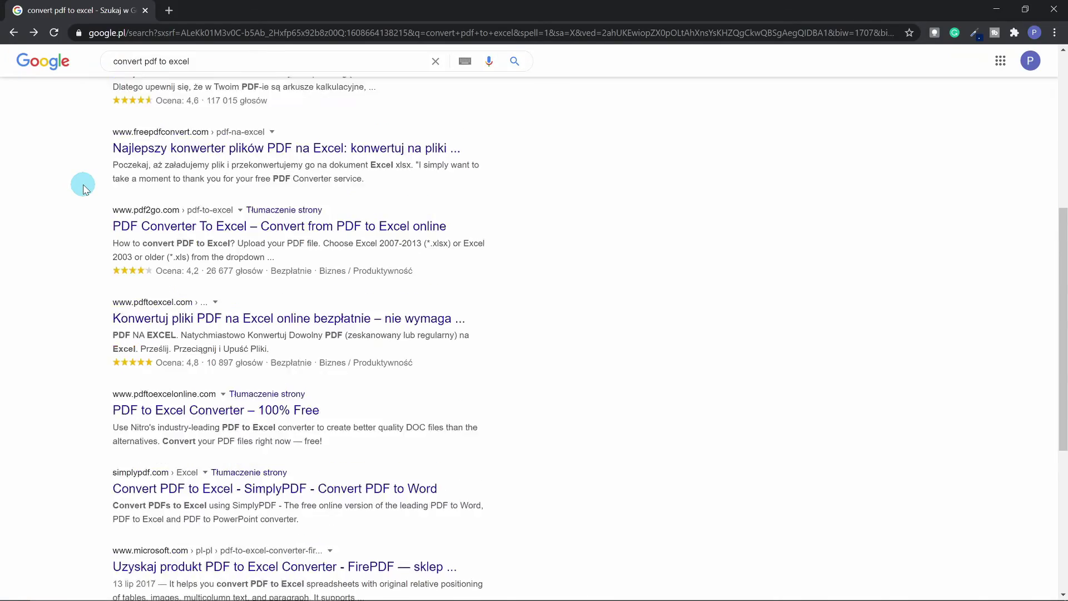
Open the Adobe PDF-to-Excel converter result and select the voivodeship table range A65:X82.
scroll(84, 189, "up", 5)
left_click(188, 178)
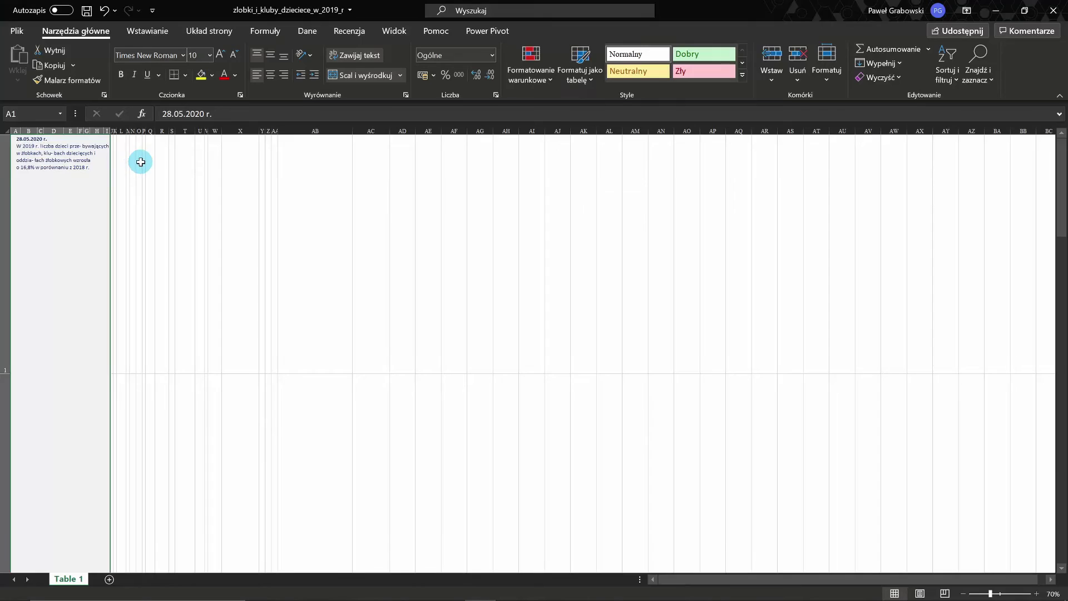
scroll(139, 161, "down", 5)
scroll(139, 161, "down", 5)
scroll(139, 162, "down", 5)
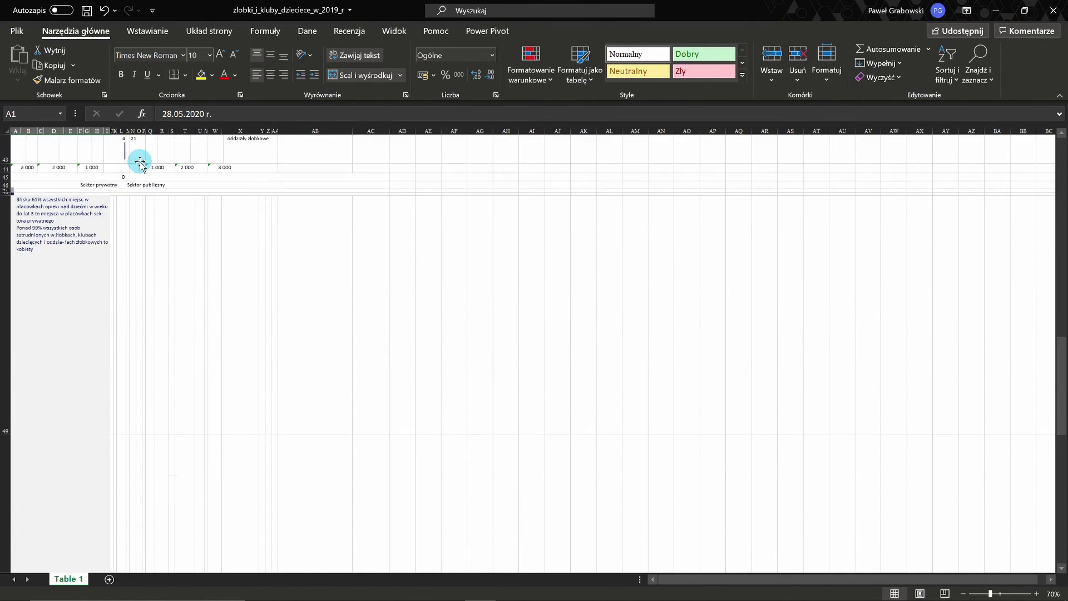
scroll(140, 161, "down", 5)
scroll(139, 161, "down", 3)
left_click_drag(39, 158, 261, 457)
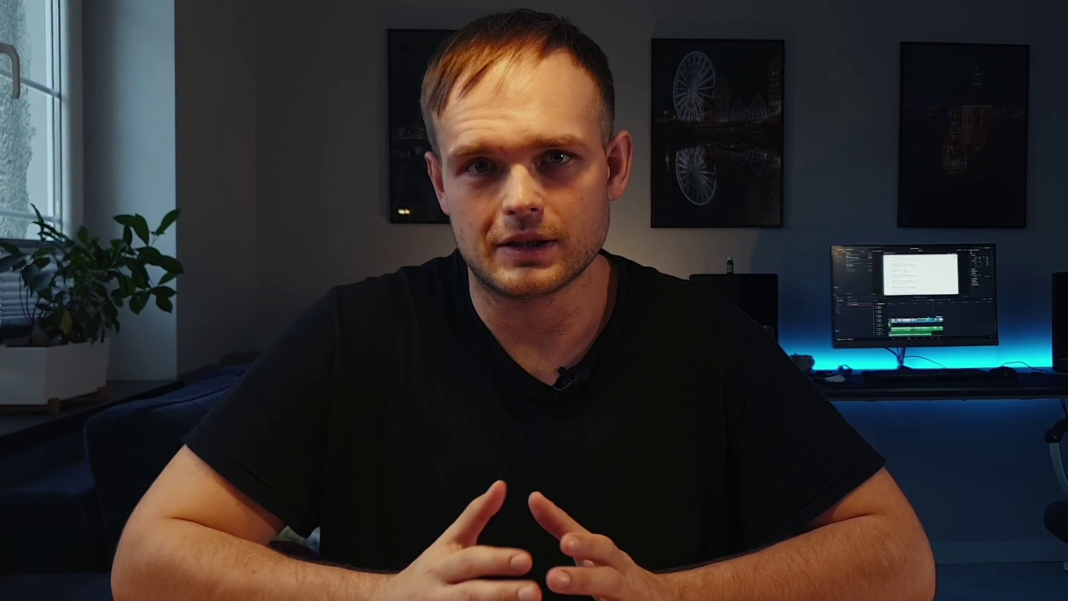